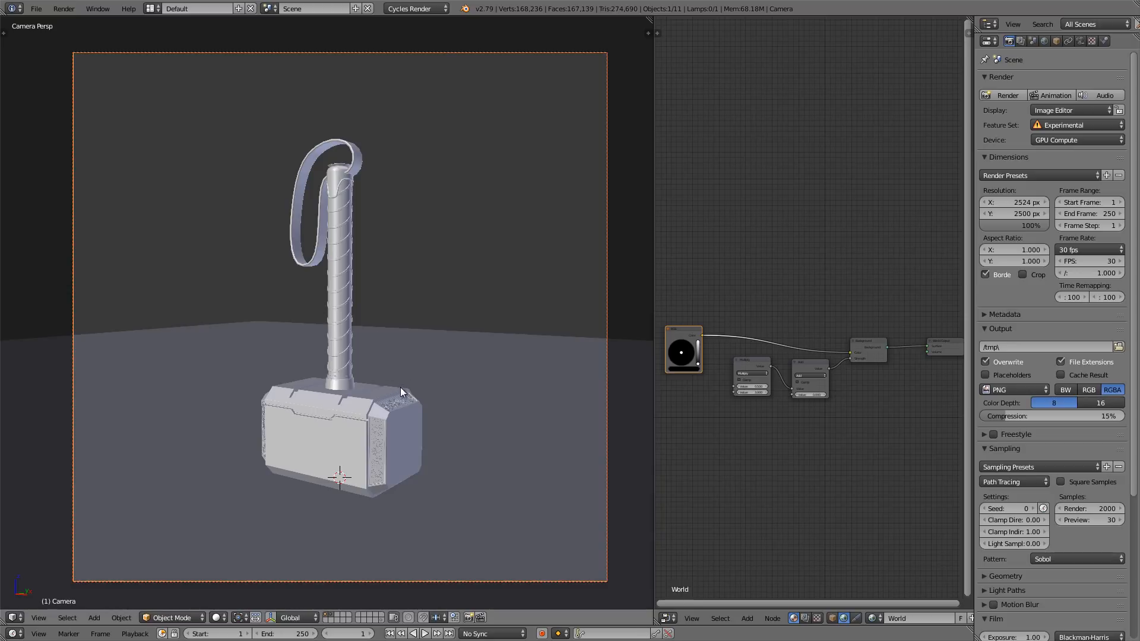
Leave the camera view, select the point lamp above the floor, and preview the scene with rendered viewport shading
key(KP_0)
right_click(503, 205)
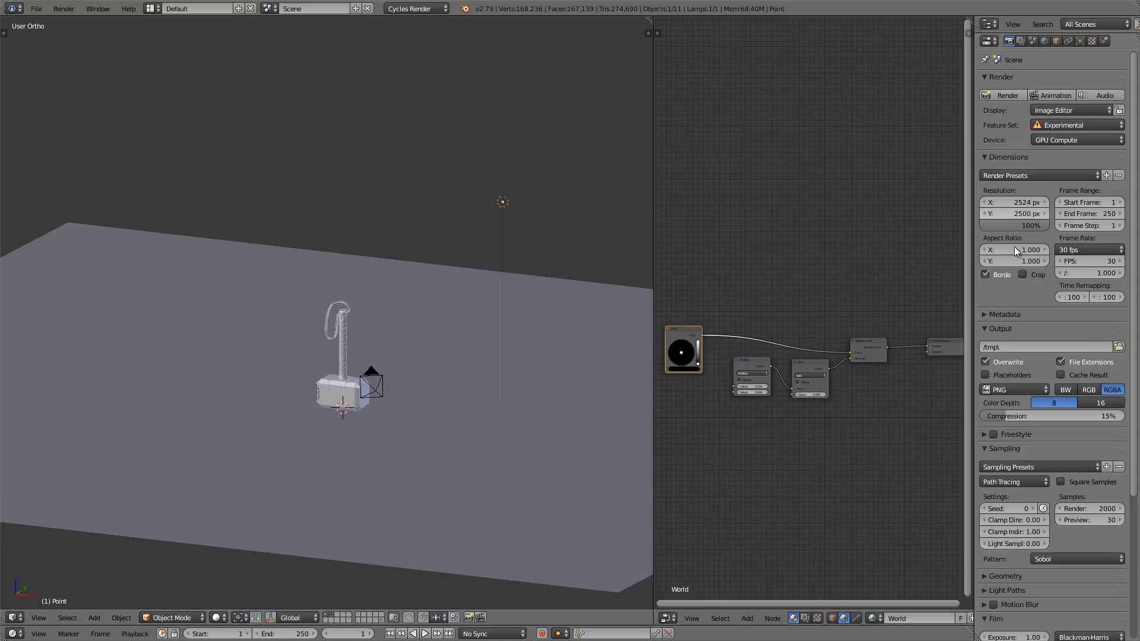
click(1077, 248)
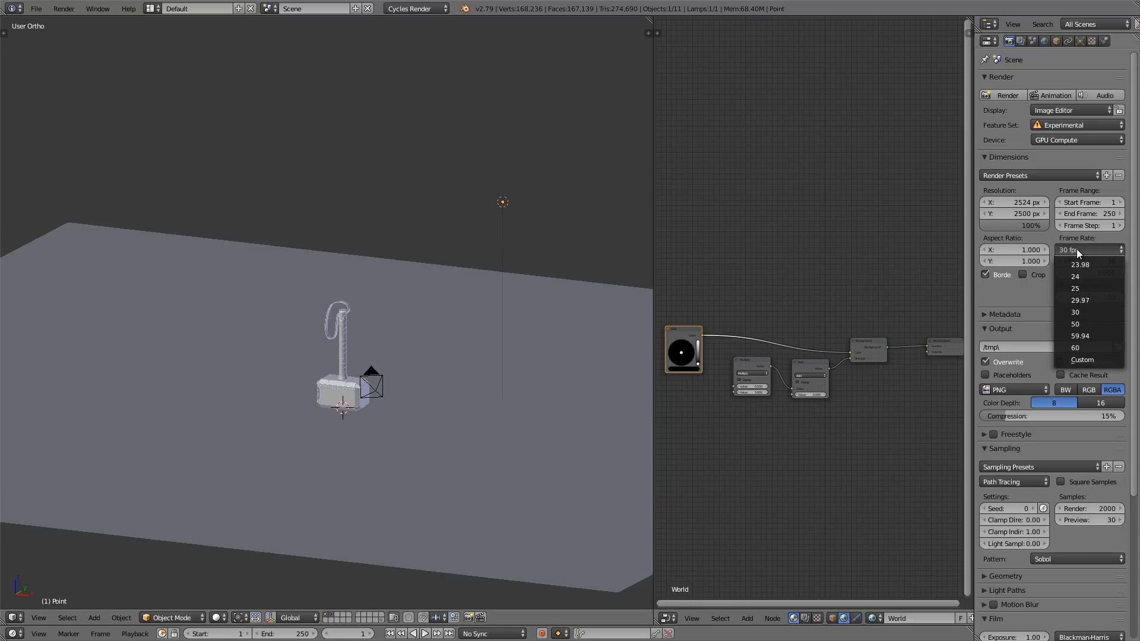
click(1076, 248)
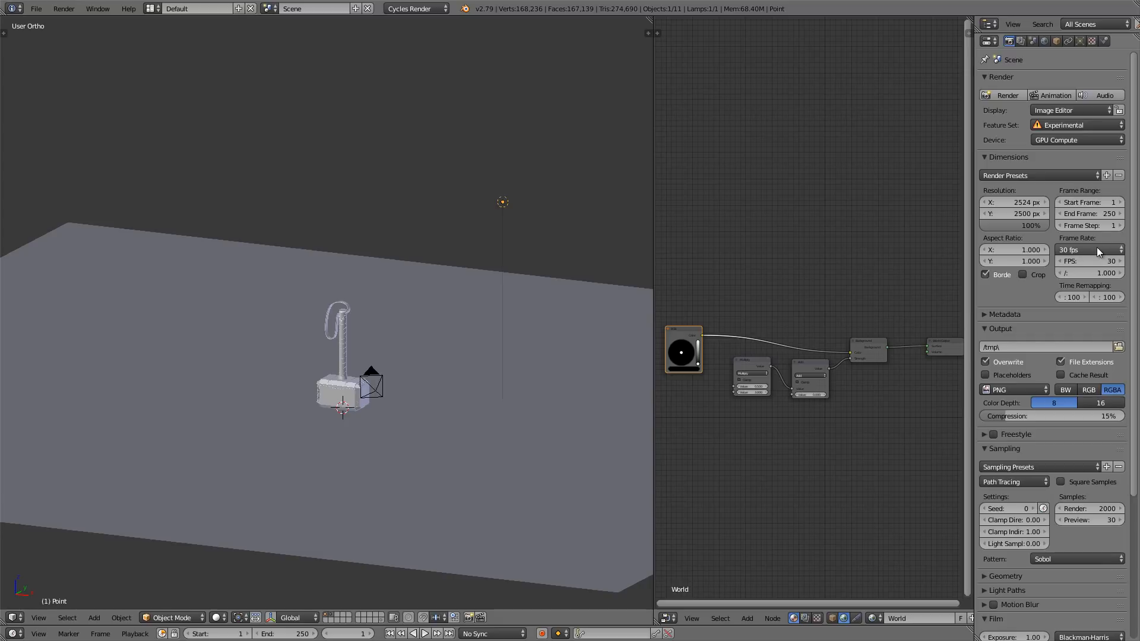
middle_drag(361, 360, 351, 366)
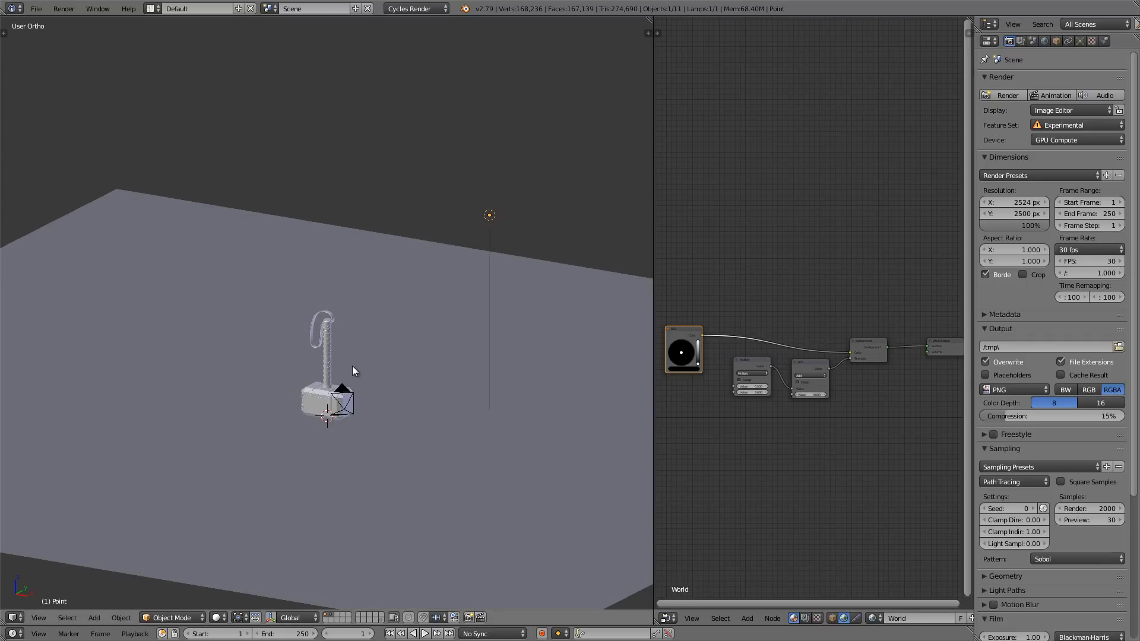
key(shift+z)
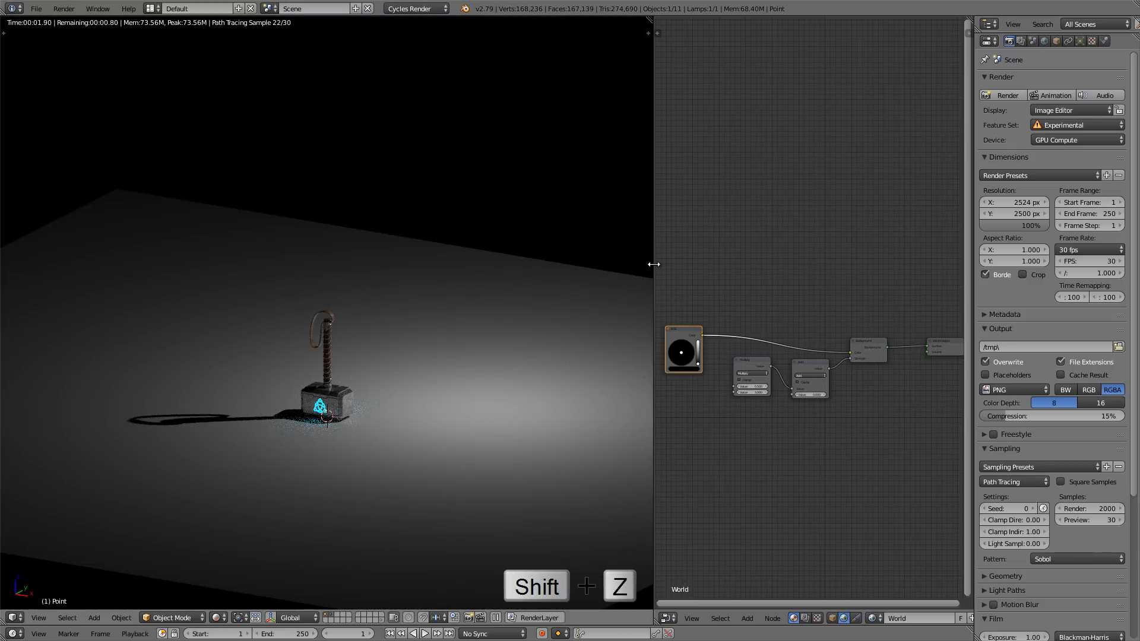
Set the point lamp's emission strength to 0
click(1080, 40)
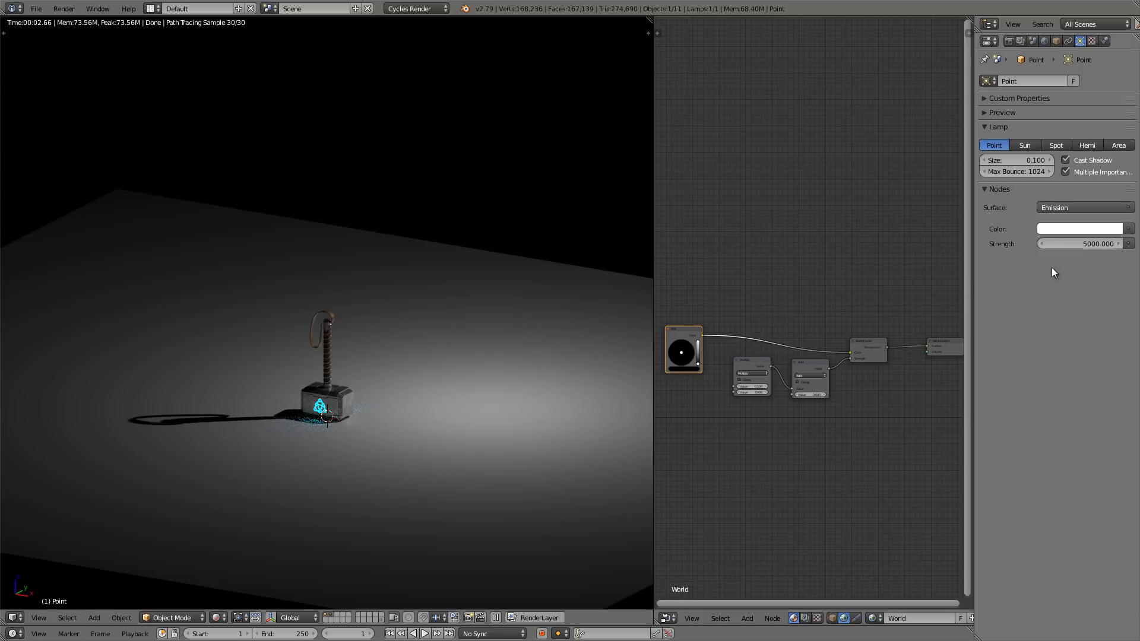
click(1091, 243)
text(0)
key(Return)
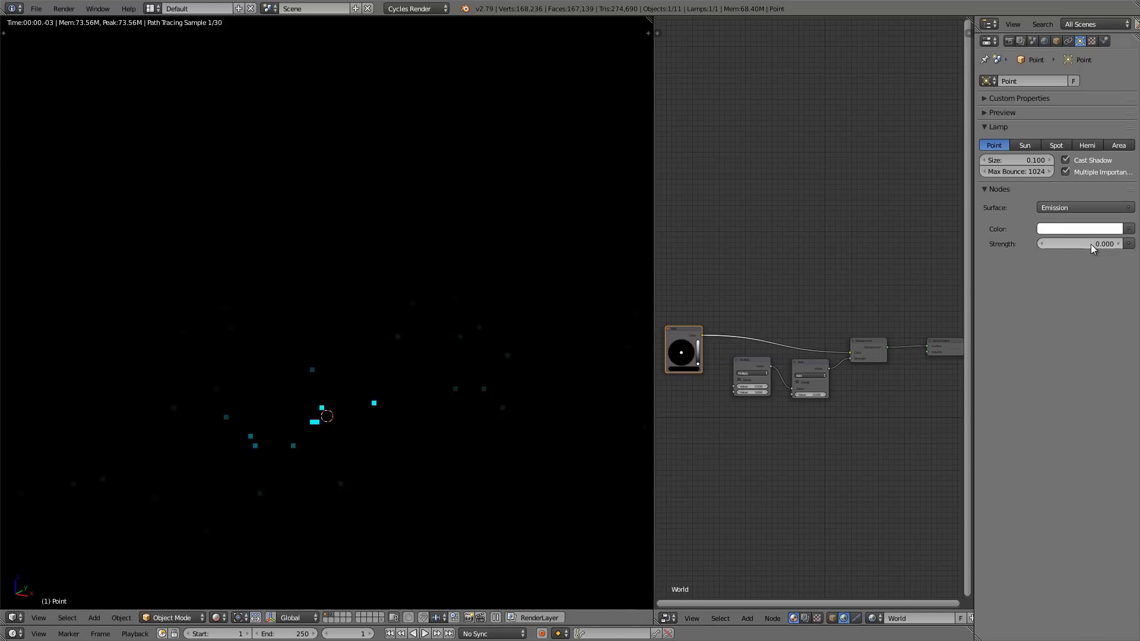
Return to the camera view and keyframe the lamp's strength of 0 at frame 20
key(KP_0)
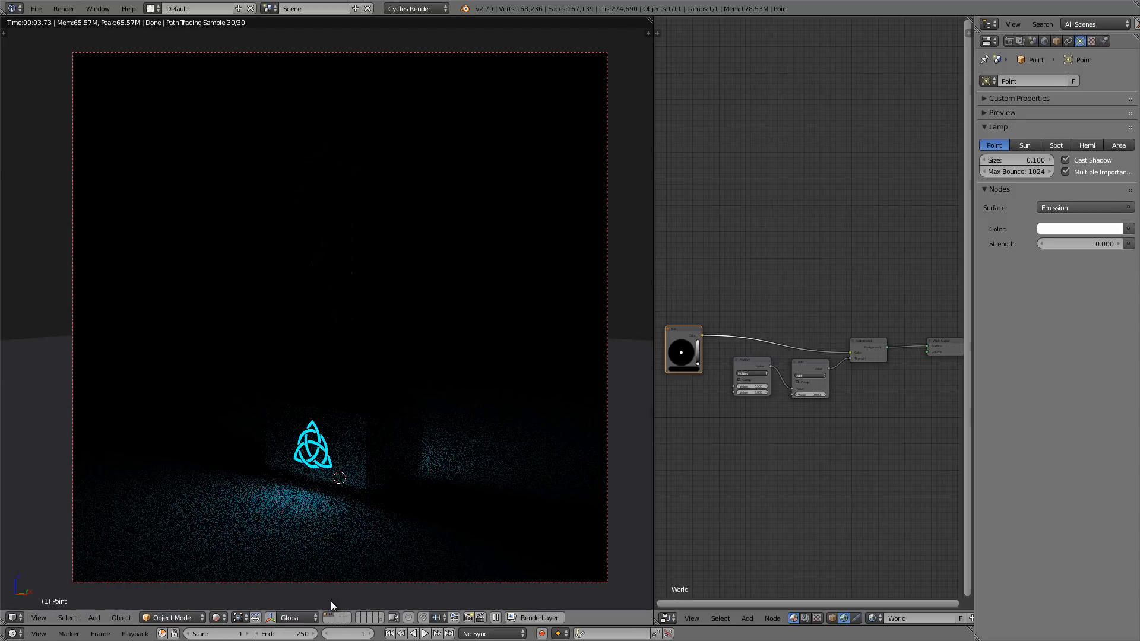
click(350, 633)
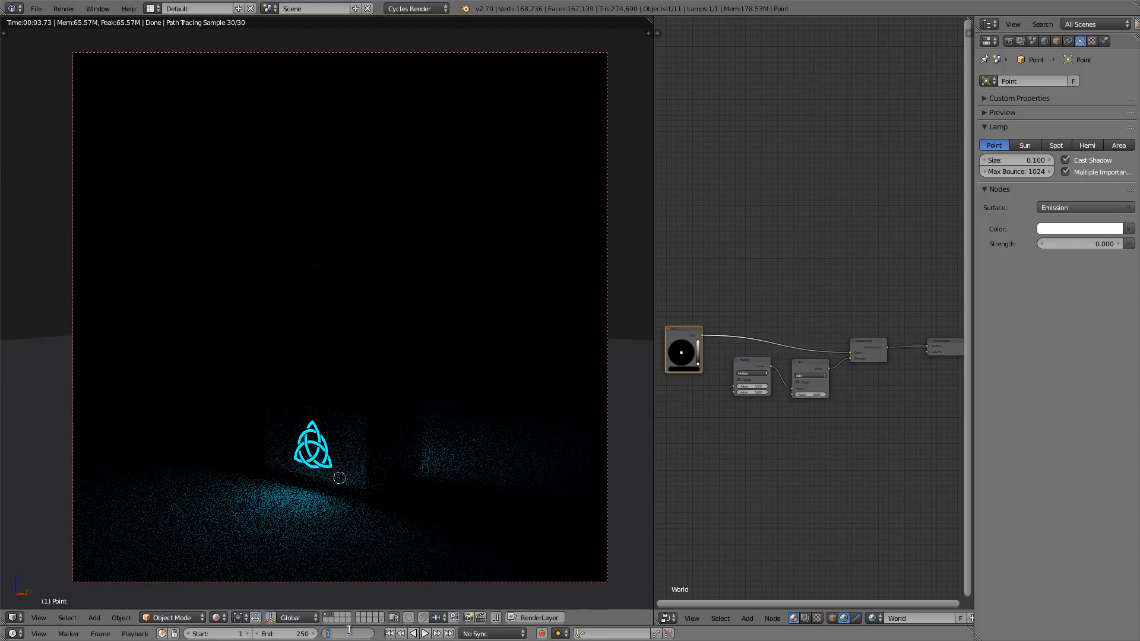
text(20)
key(Return)
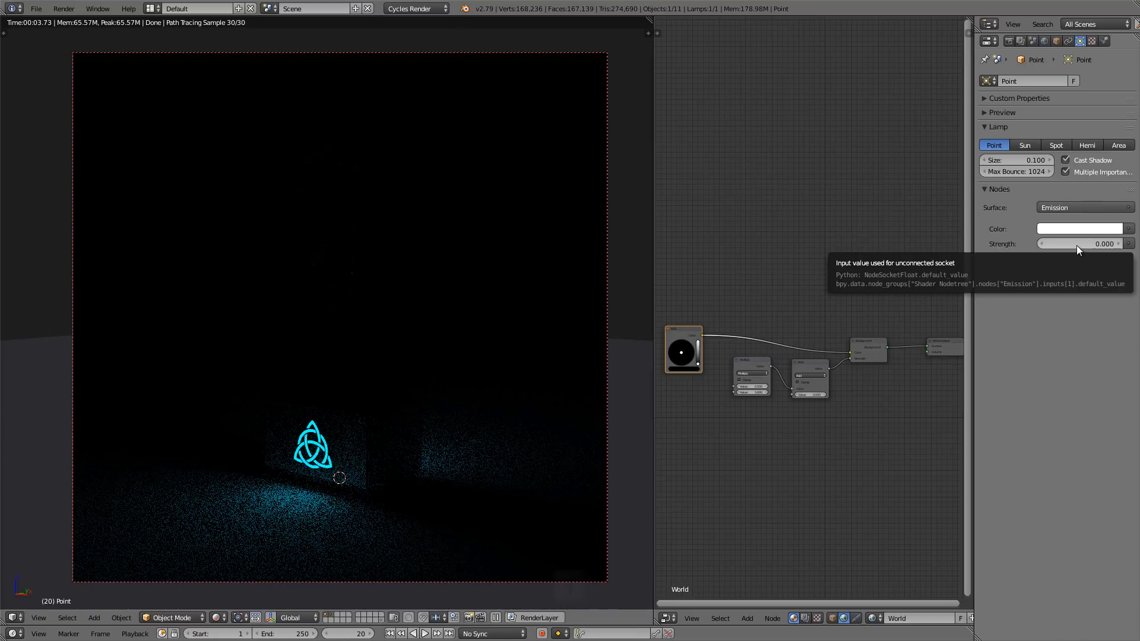
key(i)
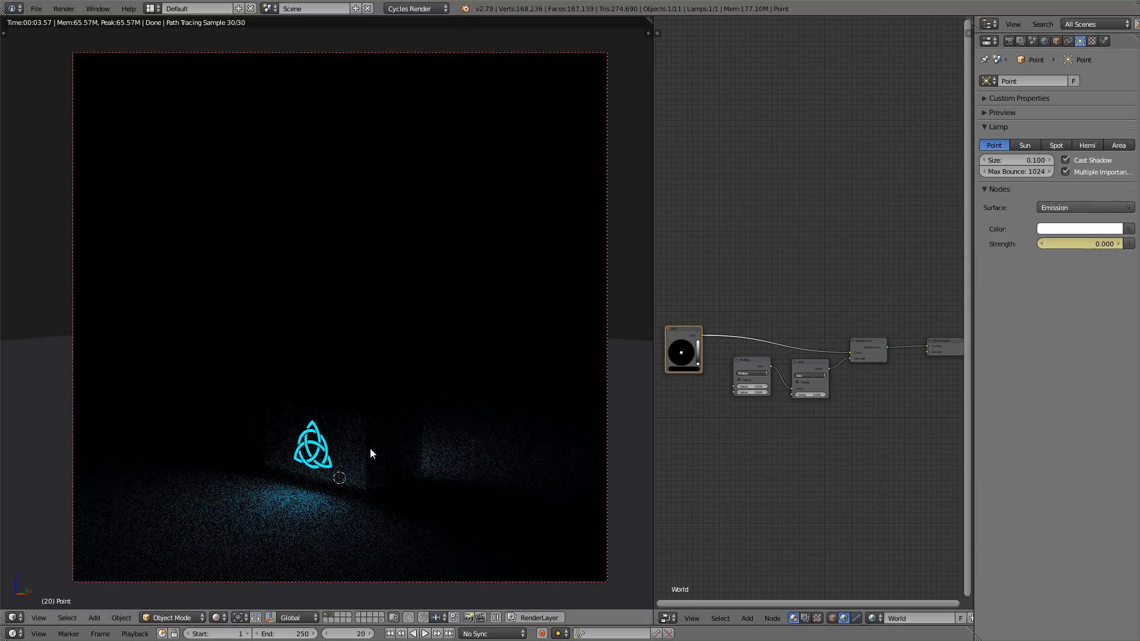
Advance to frame 22, set the lamp's strength to 2000, and keyframe it
key(Right)
key(Right)
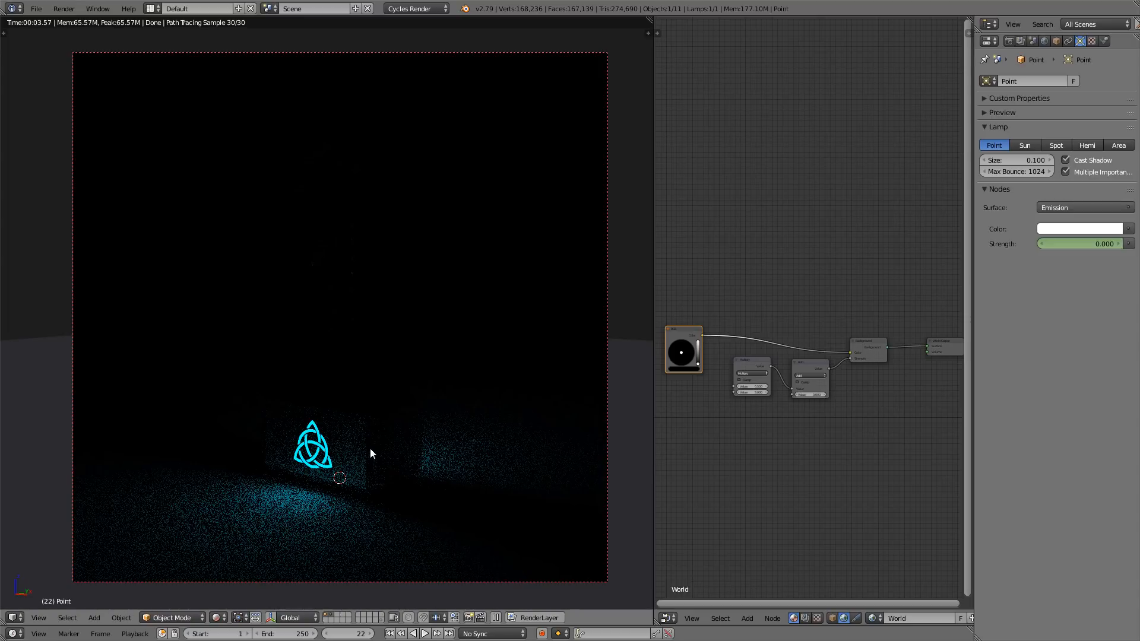
click(1090, 242)
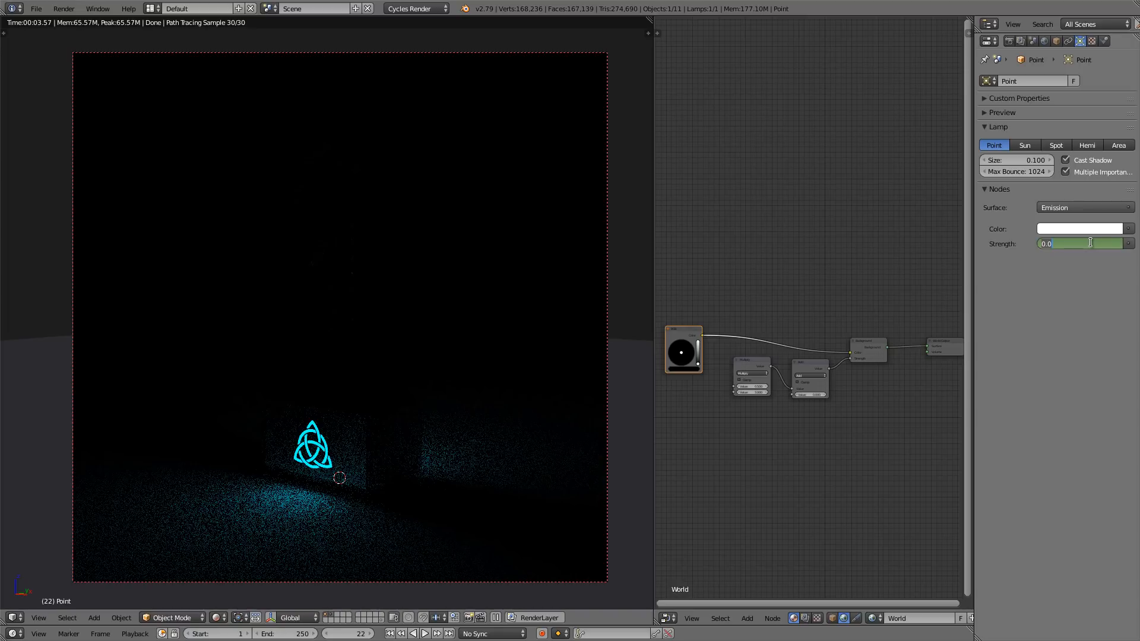
text(2000)
key(Return)
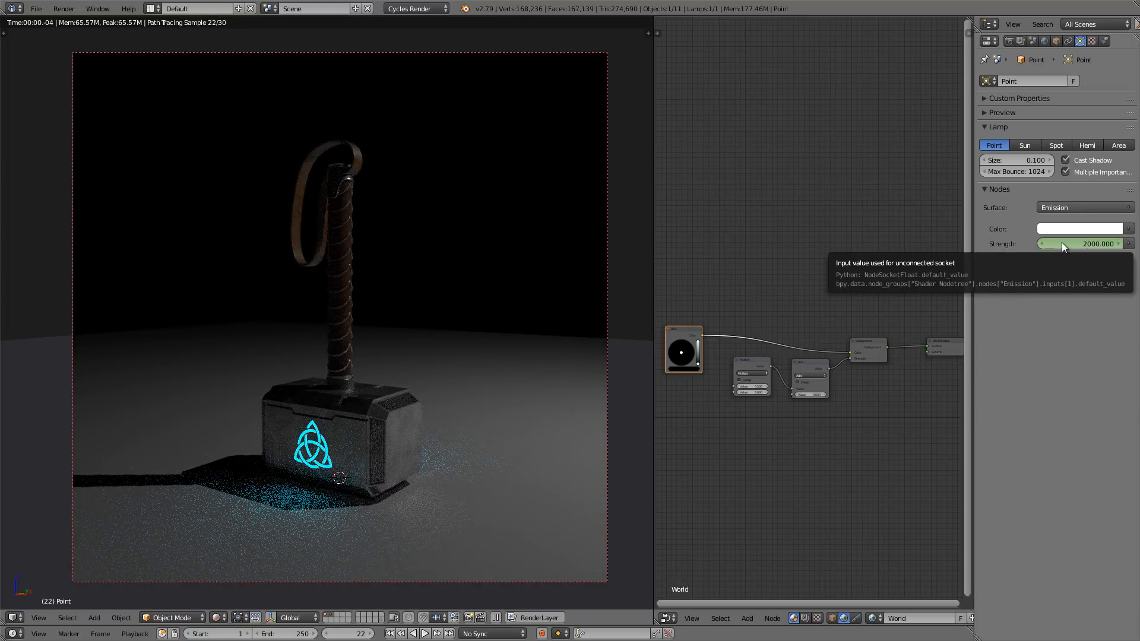
key(i)
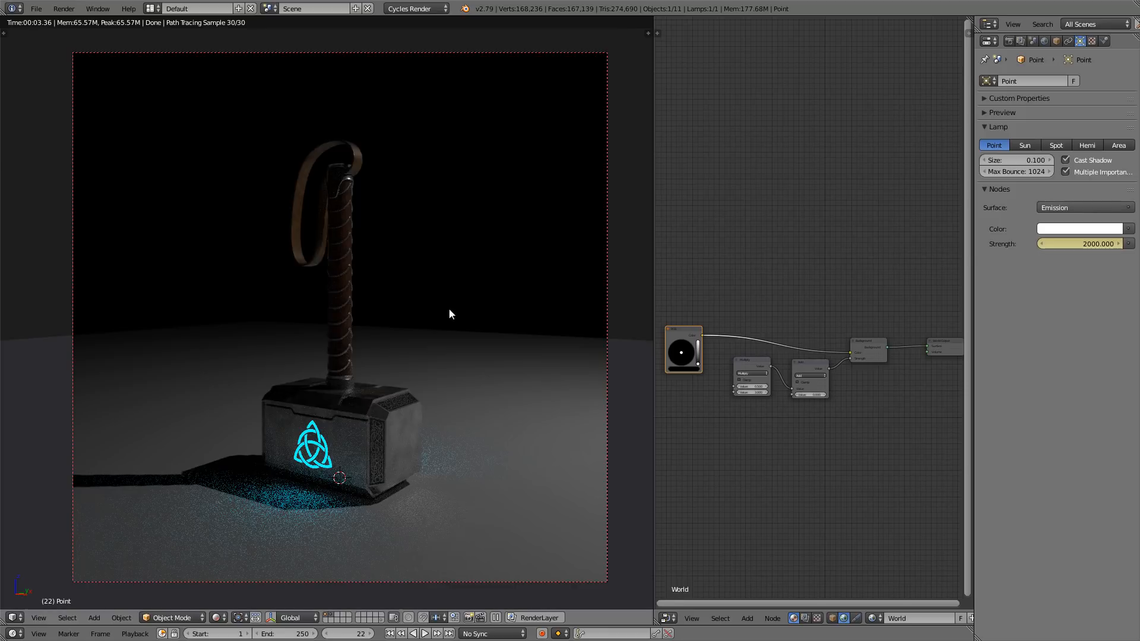
Go to frame 47, set the lamp's strength back to 0, and keyframe it
click(344, 633)
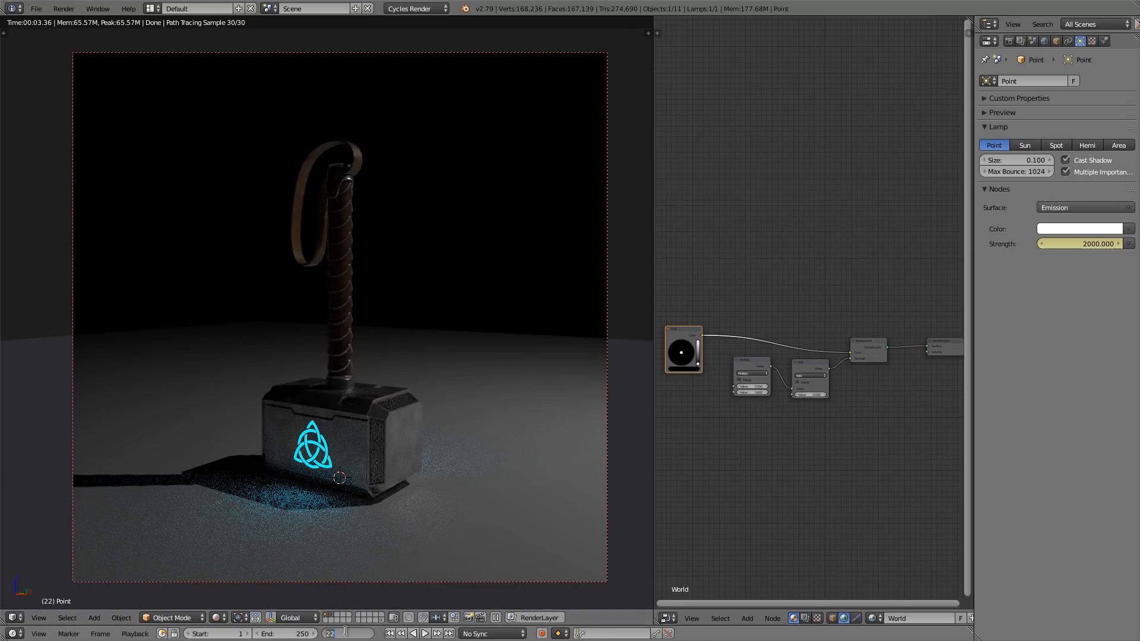
text(47)
key(Return)
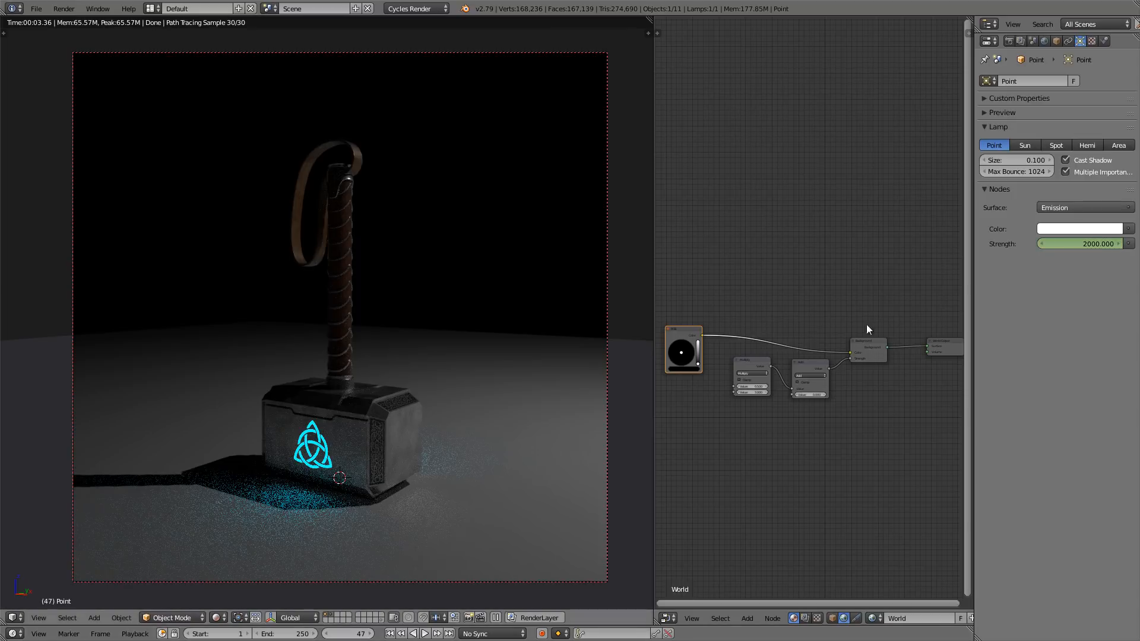
click(1084, 244)
text(0)
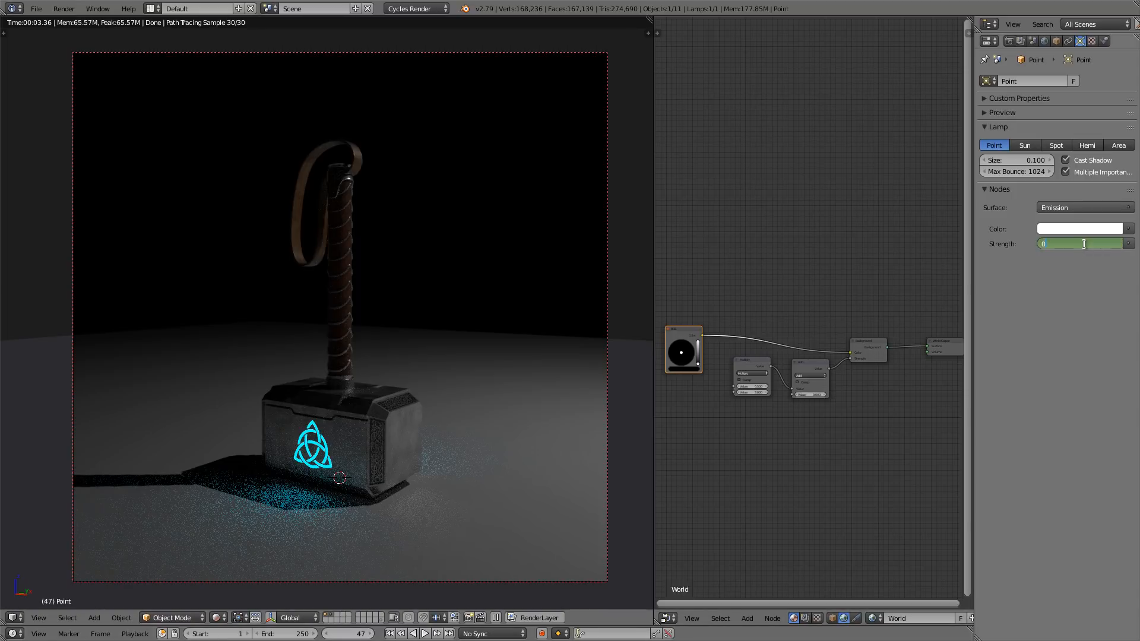
key(Return)
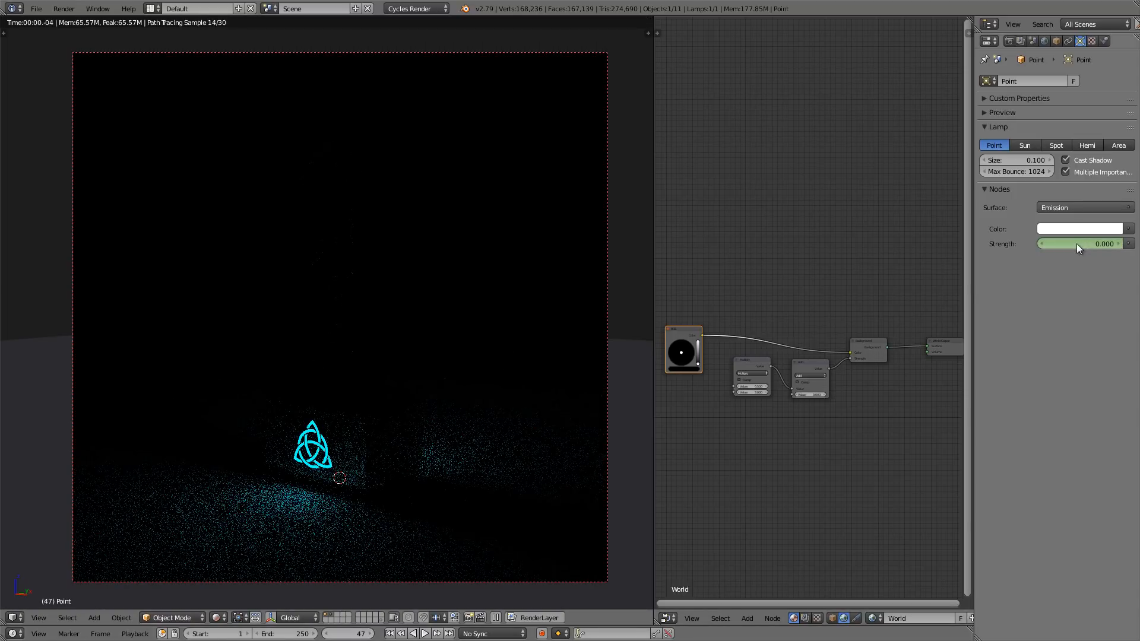
key(i)
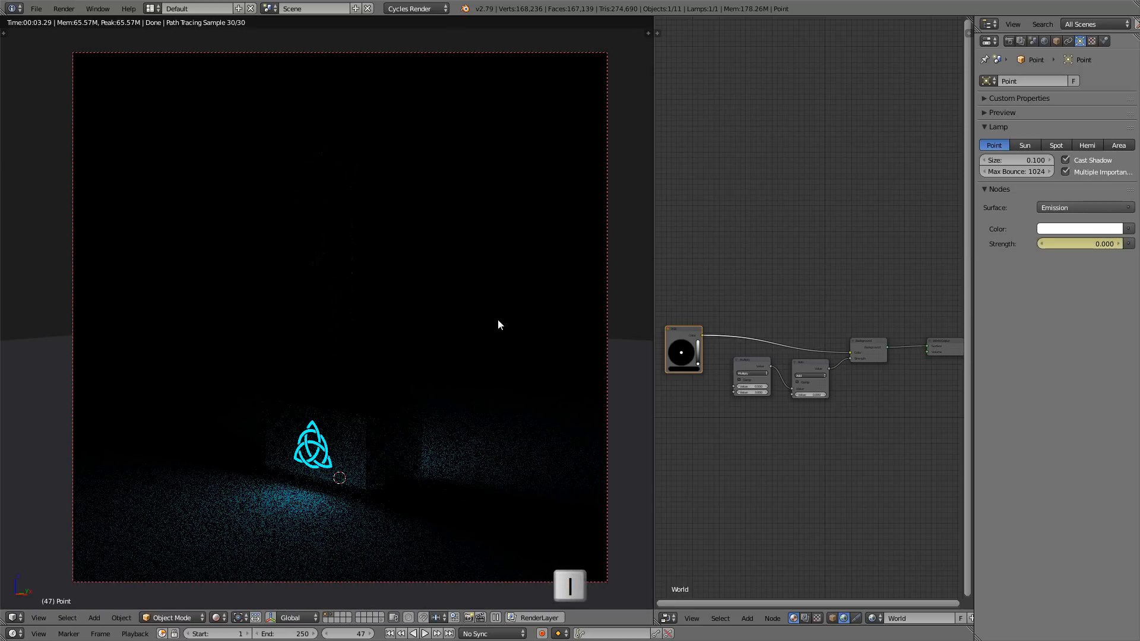
Play the lamp flash animation from frame 1, and stop it after previewing
click(350, 633)
text(1)
key(Return)
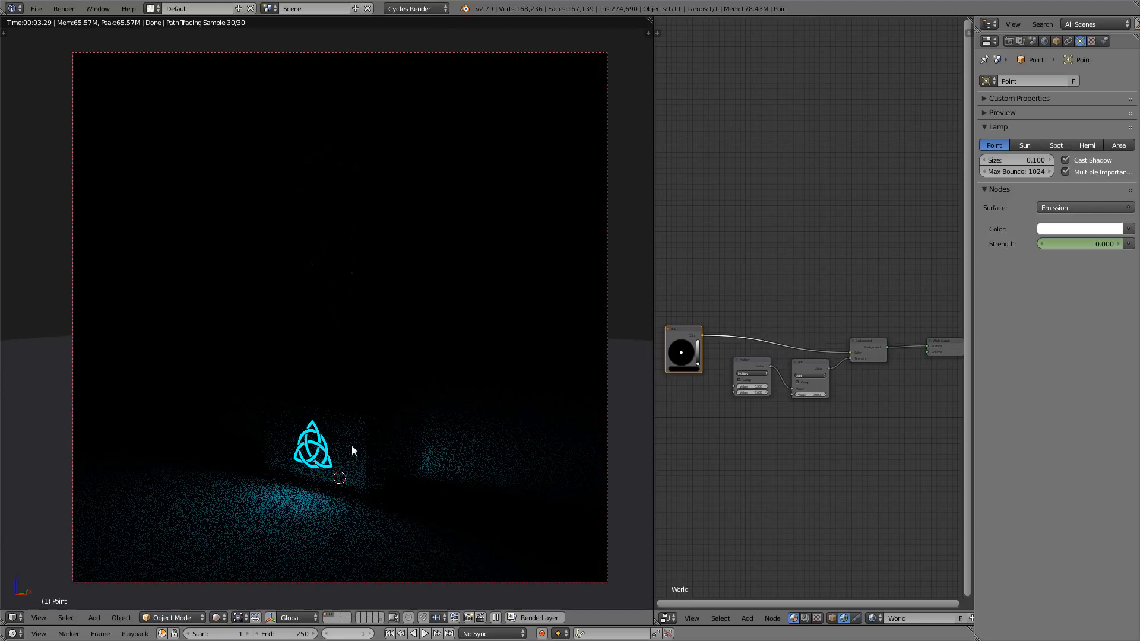
key(alt+a)
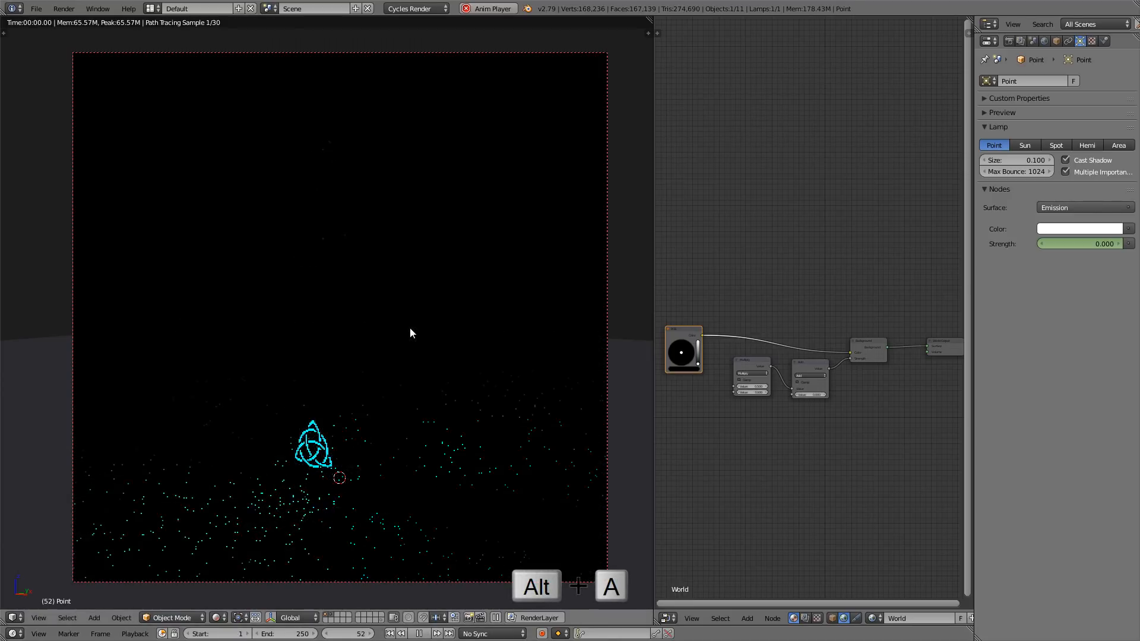
key(Escape)
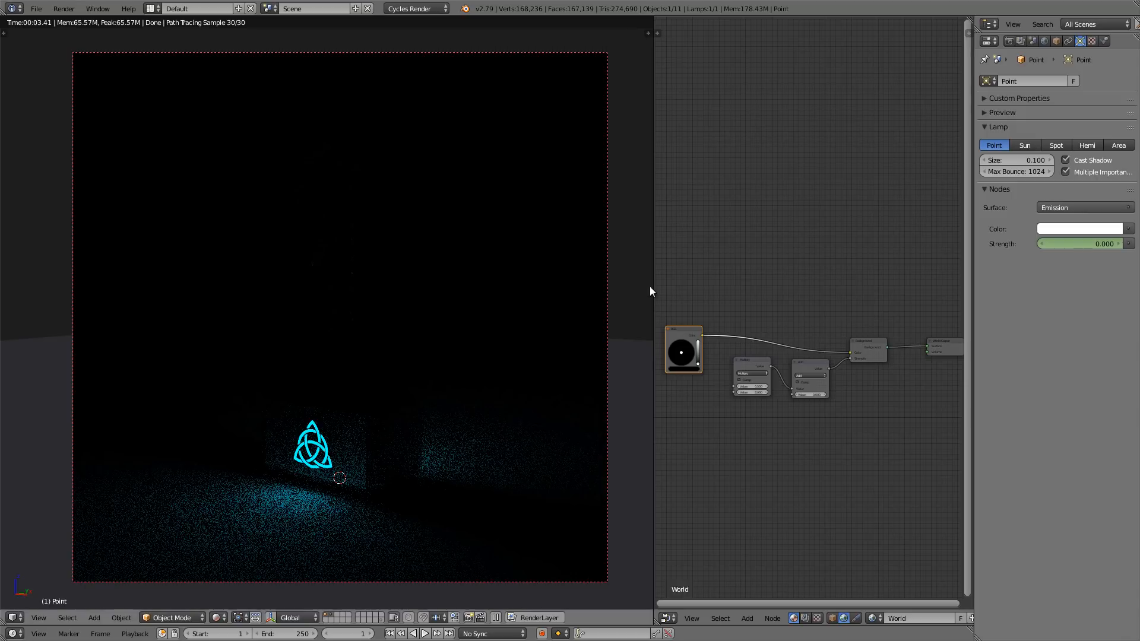
Widen the node editor area, change it to the Graph Editor, and frame the lamp's whole strength curve
drag(653, 287, 371, 300)
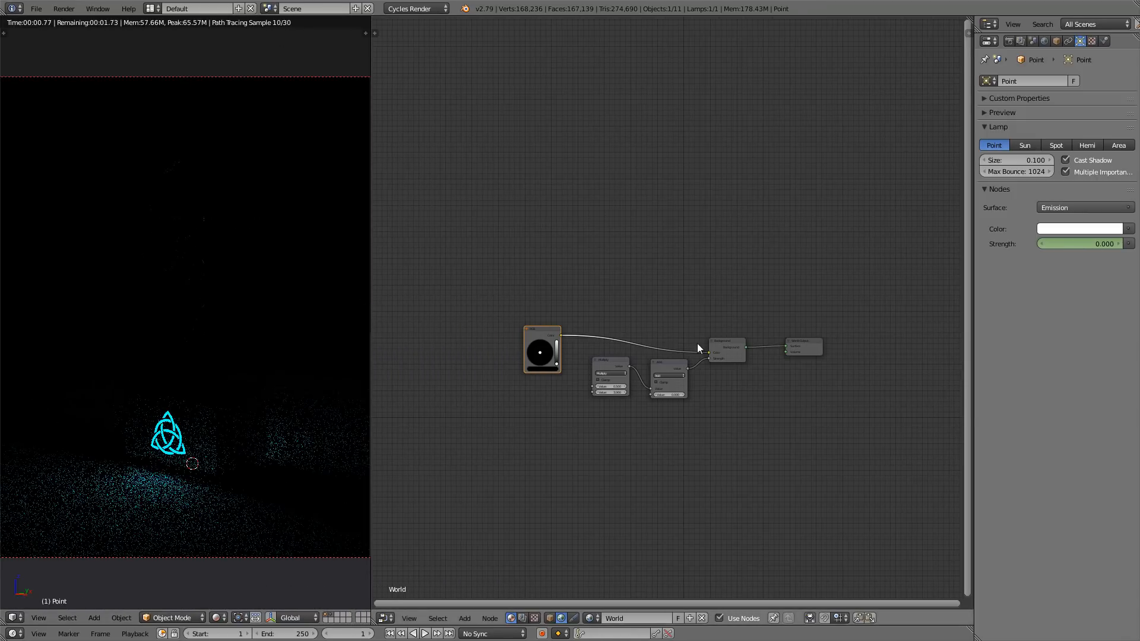
click(384, 617)
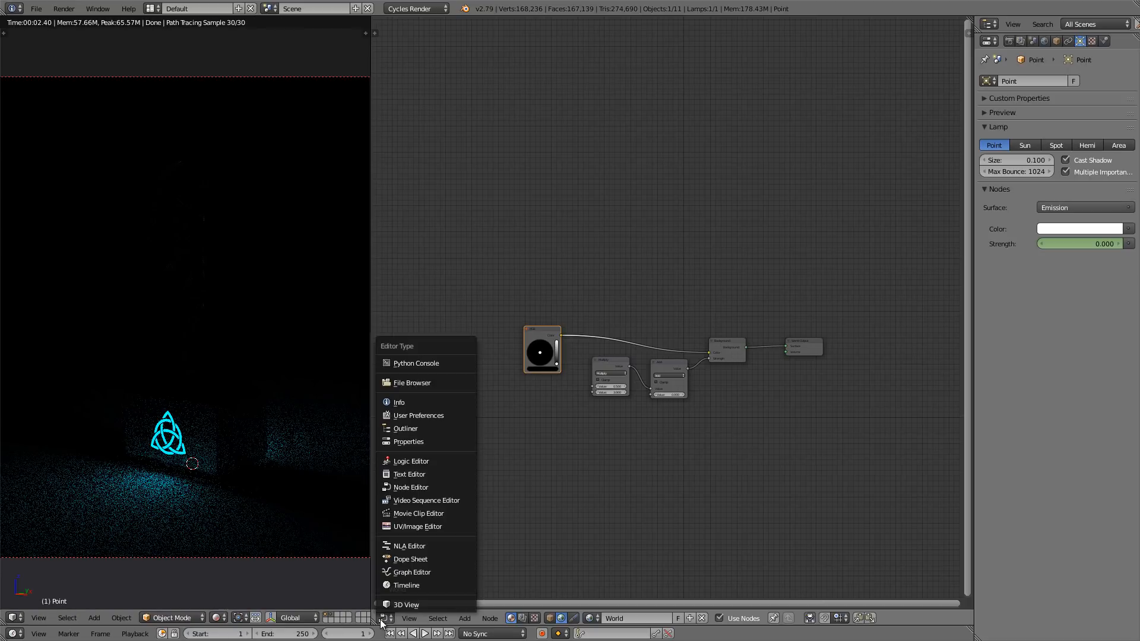
click(424, 573)
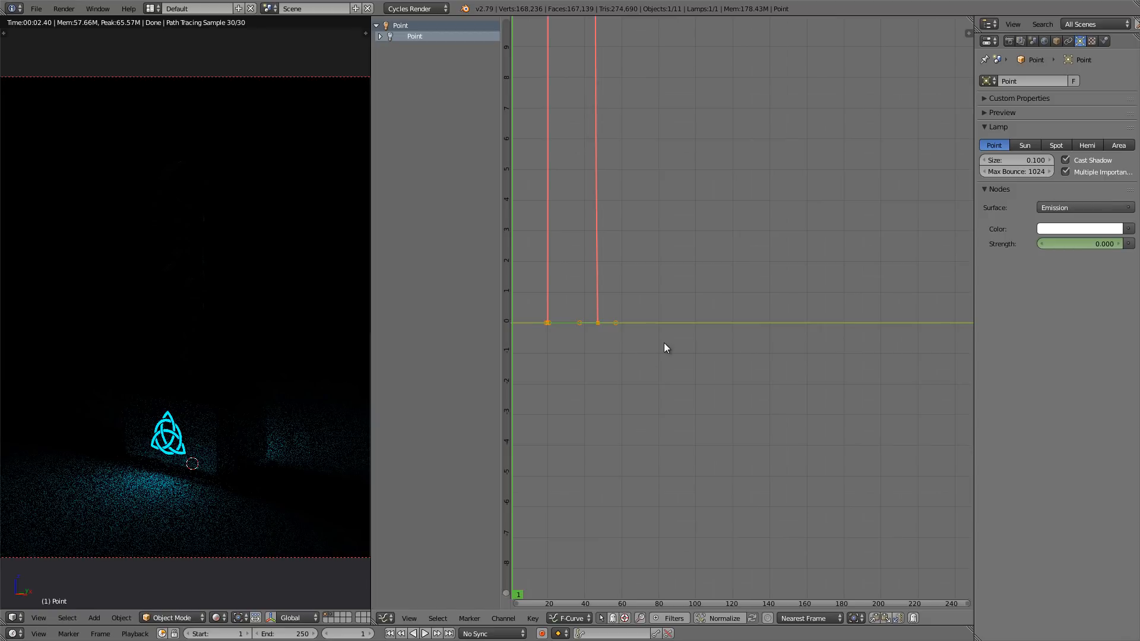
key(Home)
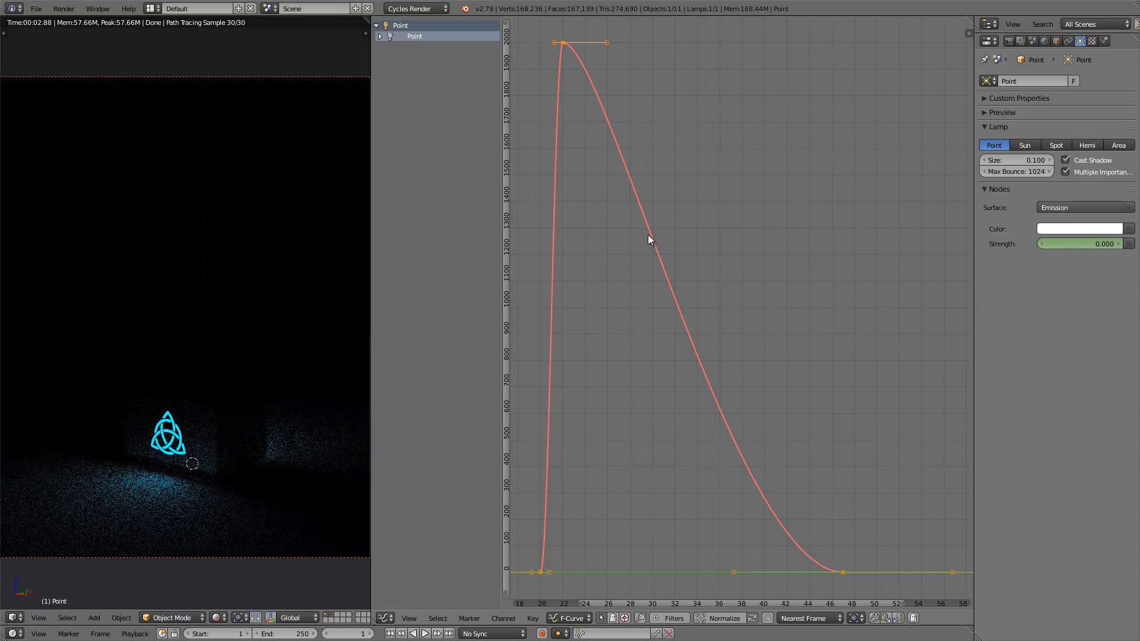
Add a Noise modifier to the lamp's strength curve and set the modifier's strength to 7500
key(n)
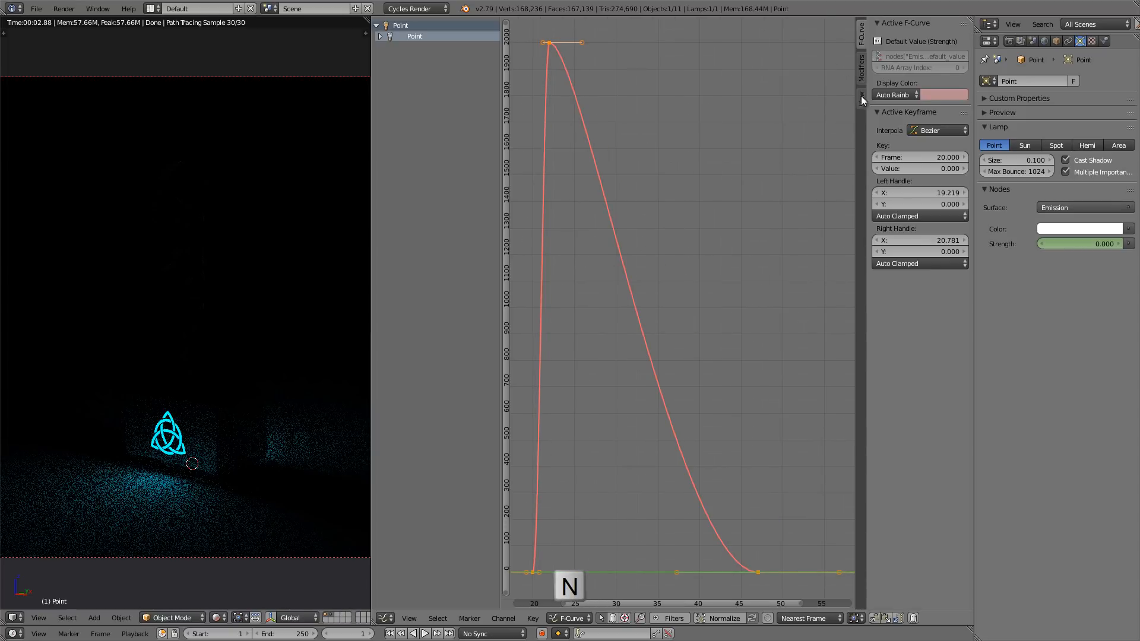
click(862, 68)
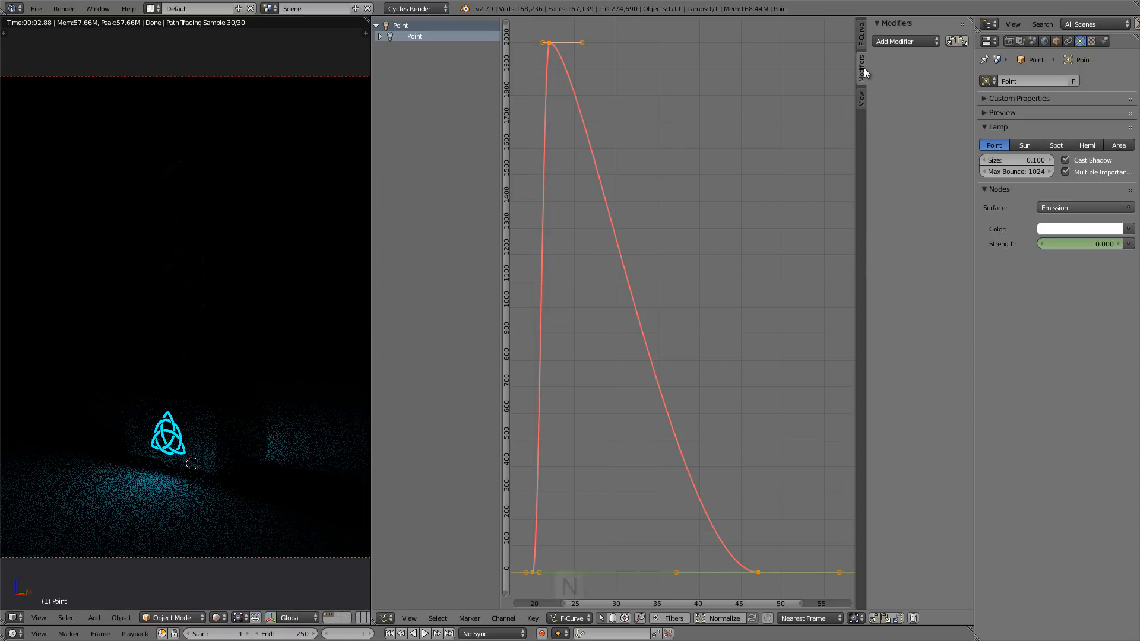
click(902, 42)
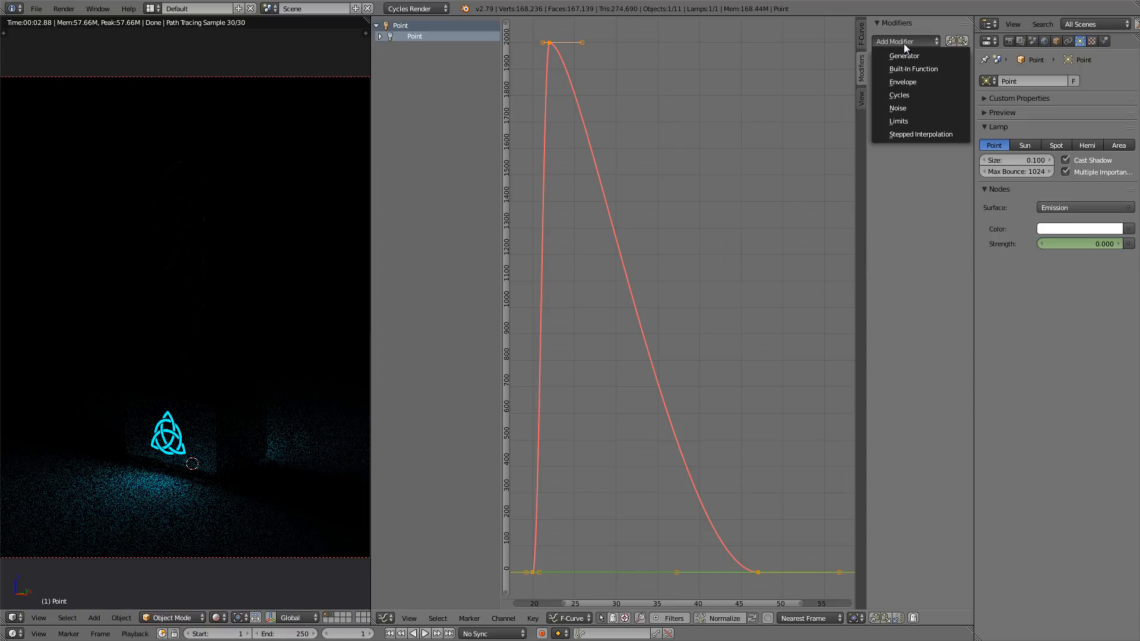
click(920, 105)
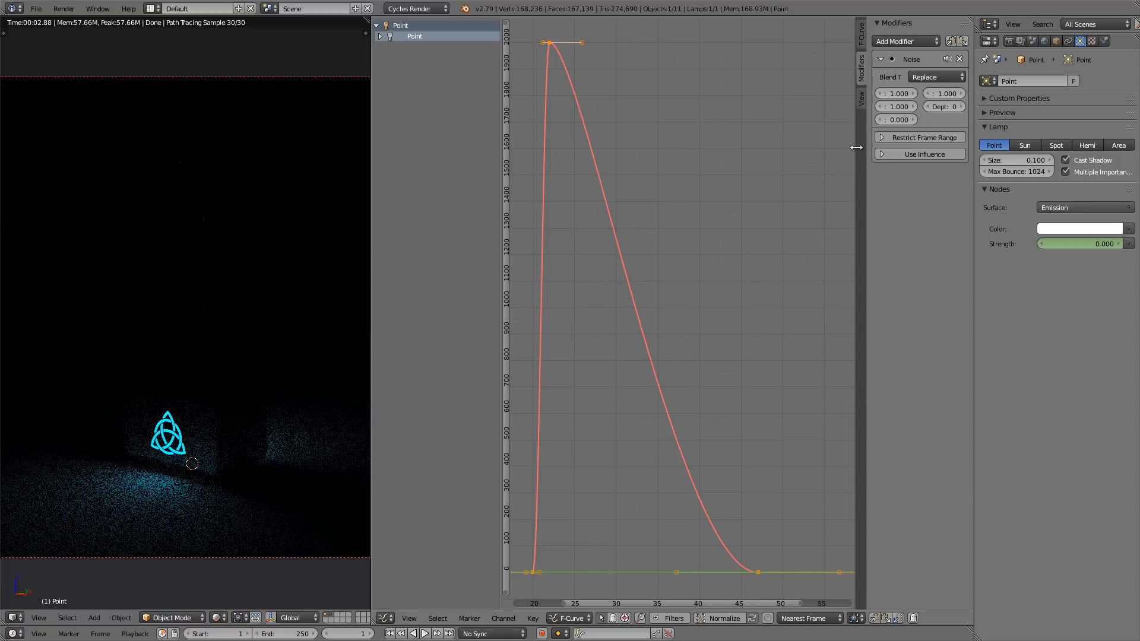
drag(856, 147, 806, 147)
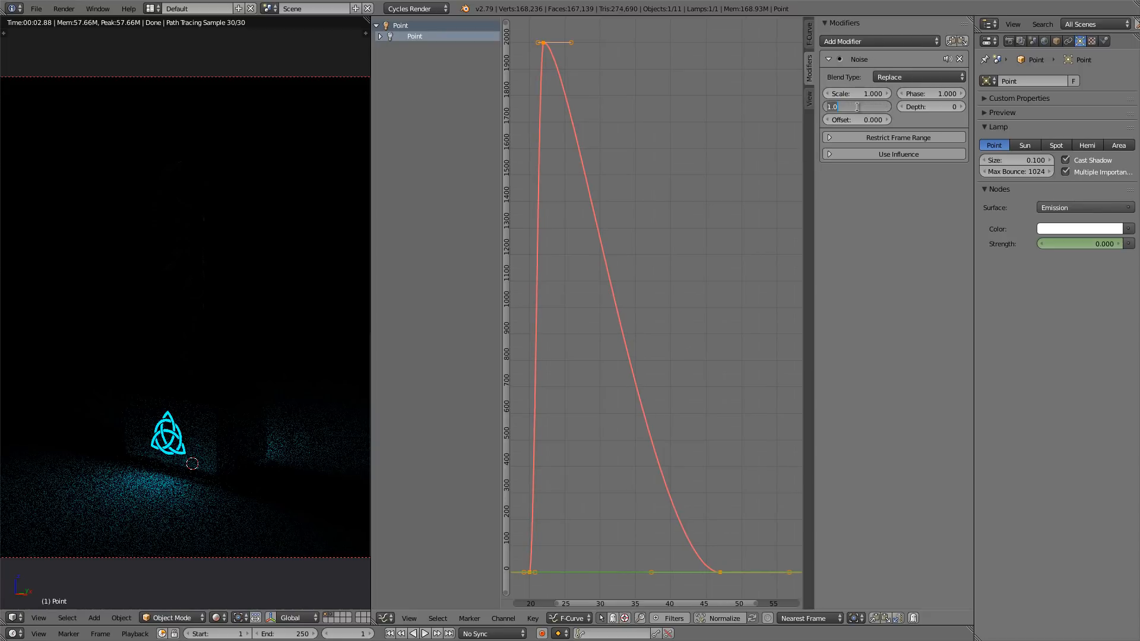
text(7500)
key(Return)
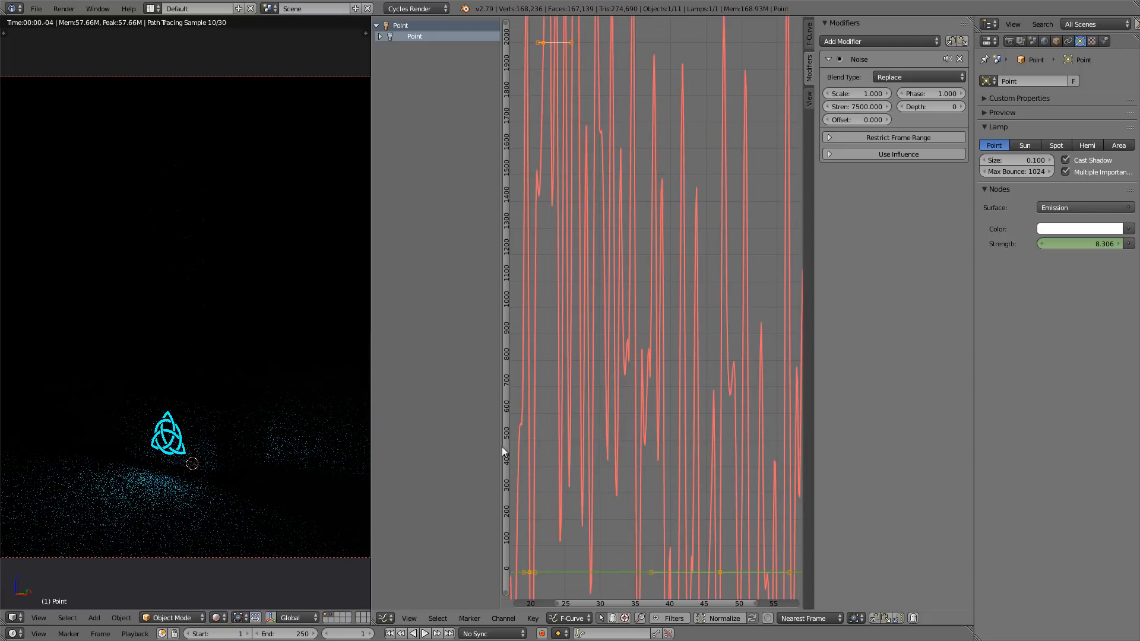
scroll(628, 303, down, 3)
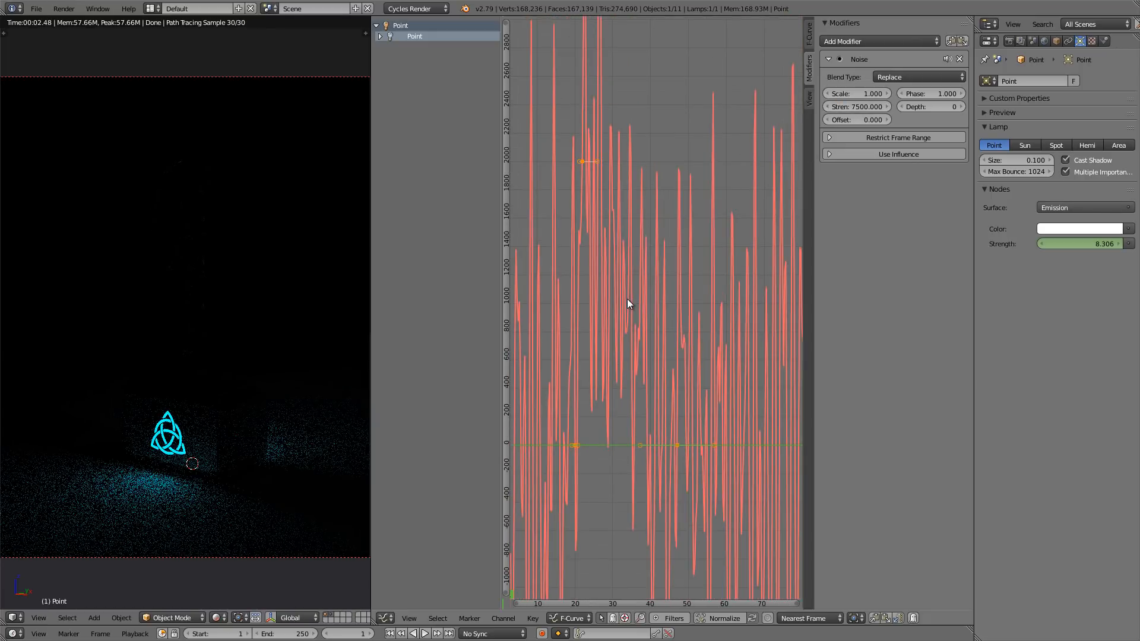
scroll(642, 274, down, 2)
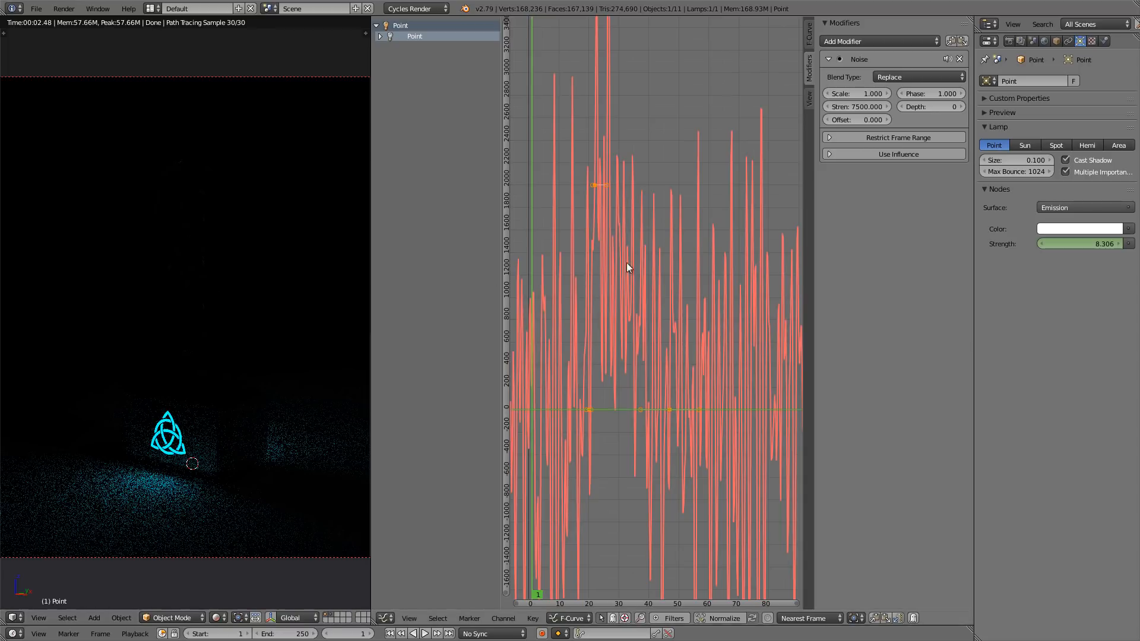
Restrict the Noise modifier's frame range to start at frame 22 and end at frame 47
click(895, 138)
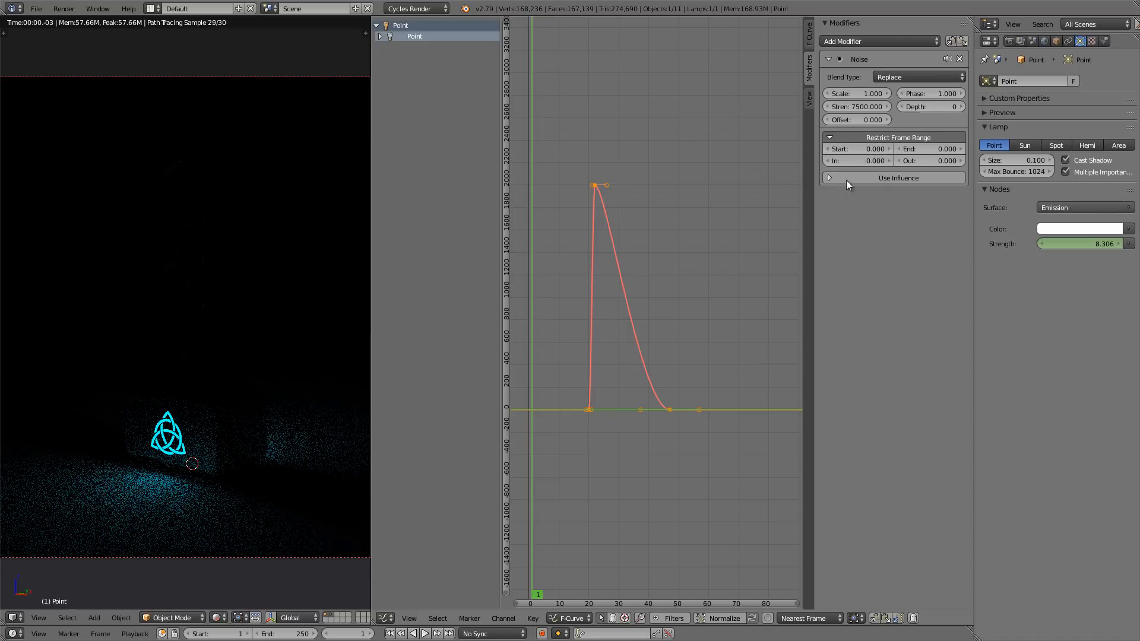
click(858, 150)
text(22)
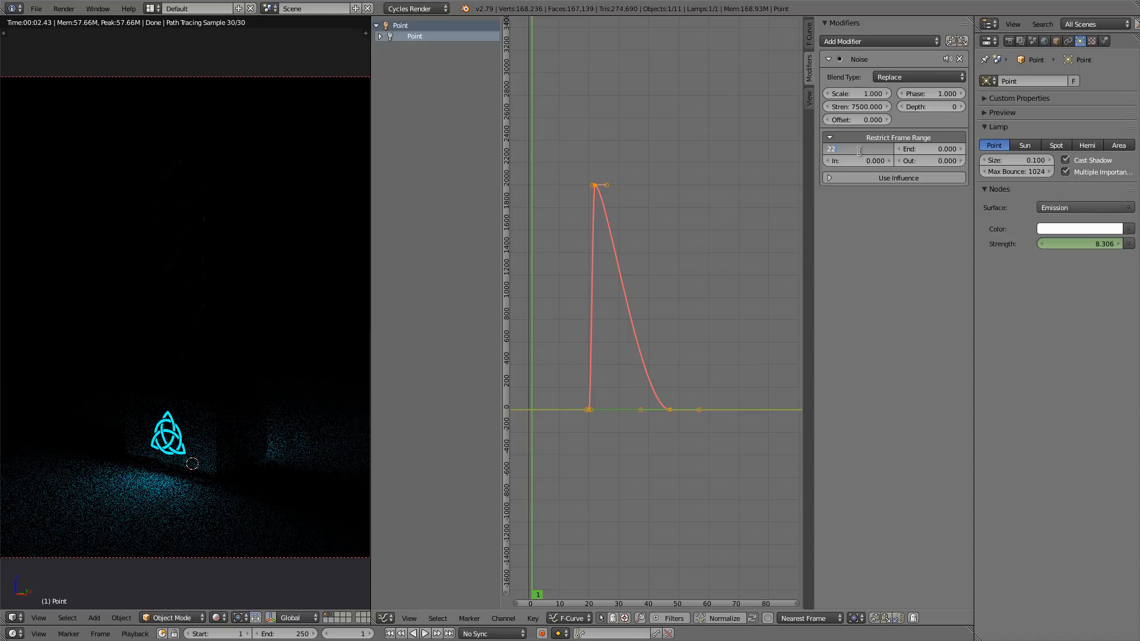
key(Return)
click(933, 146)
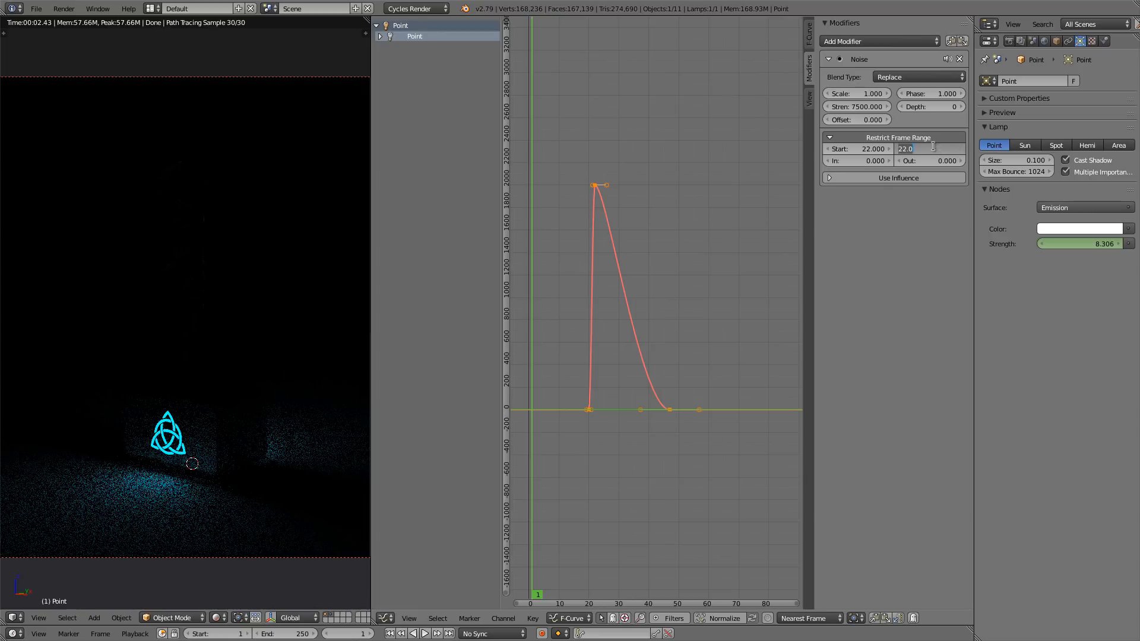
text(47)
key(Return)
scroll(652, 283, up, 2)
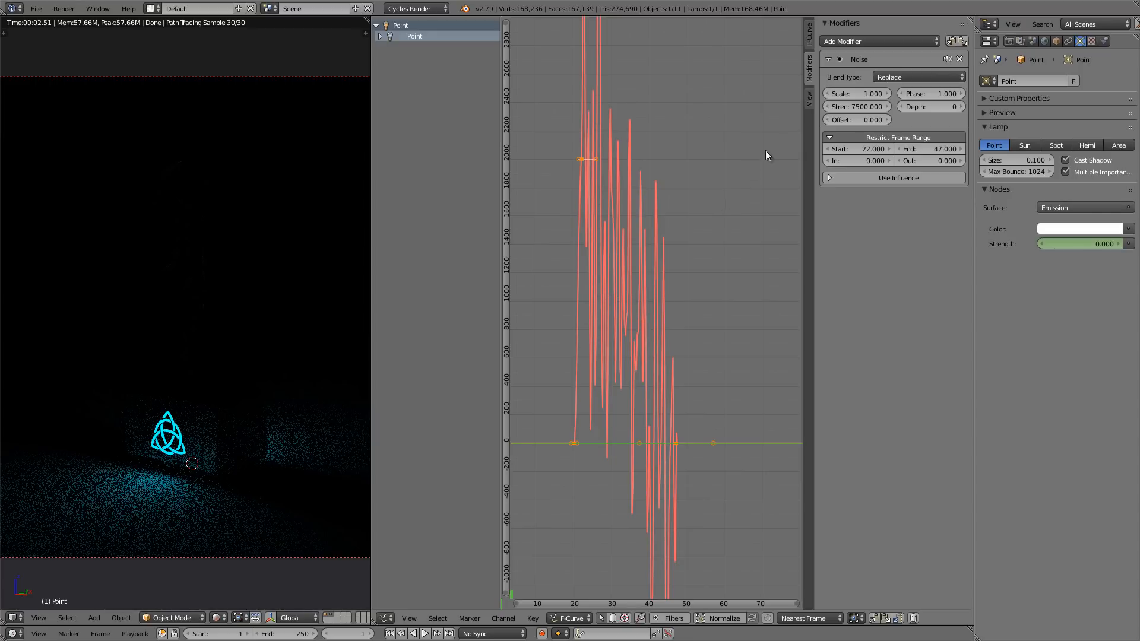
Set the strength curve's Noise modifier to scale 3 and depth 10
click(856, 93)
text(3)
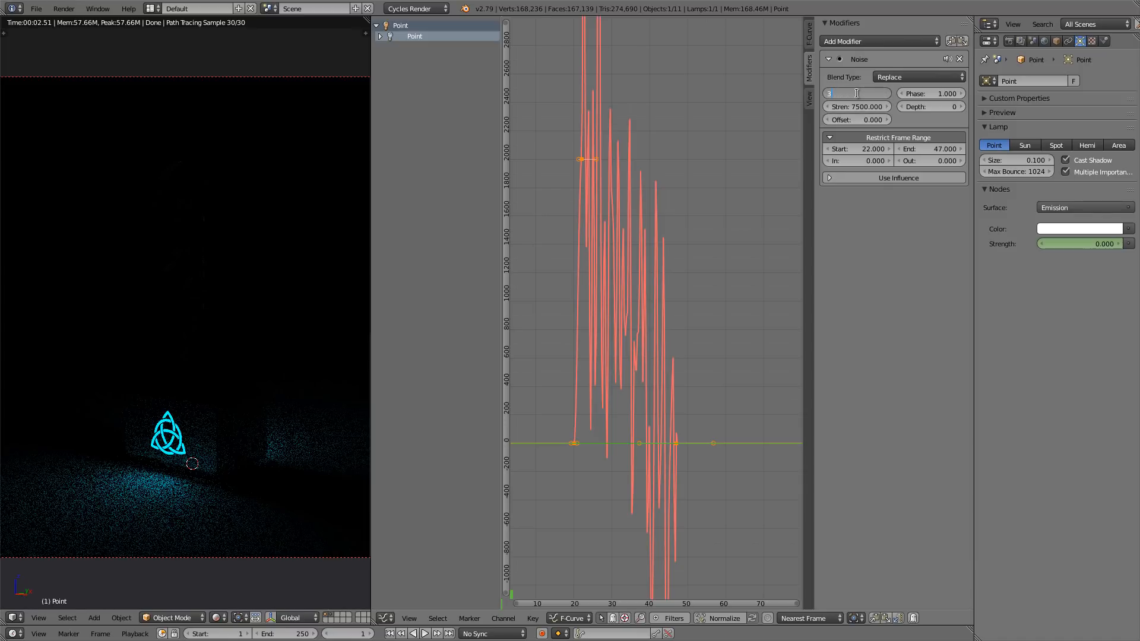
key(Return)
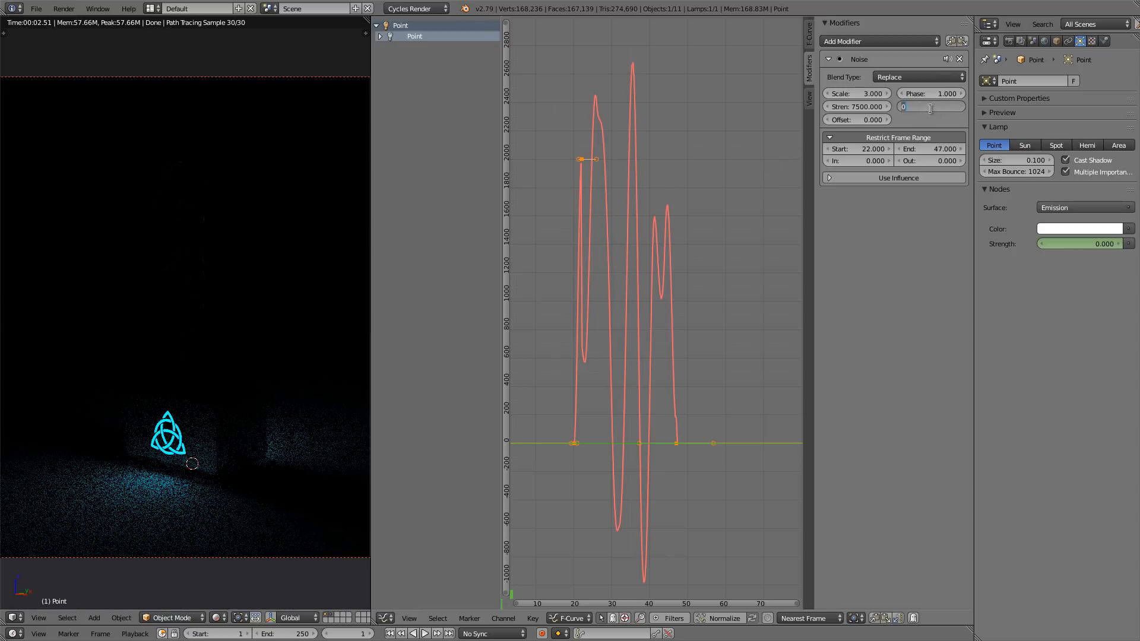
text(10)
key(Return)
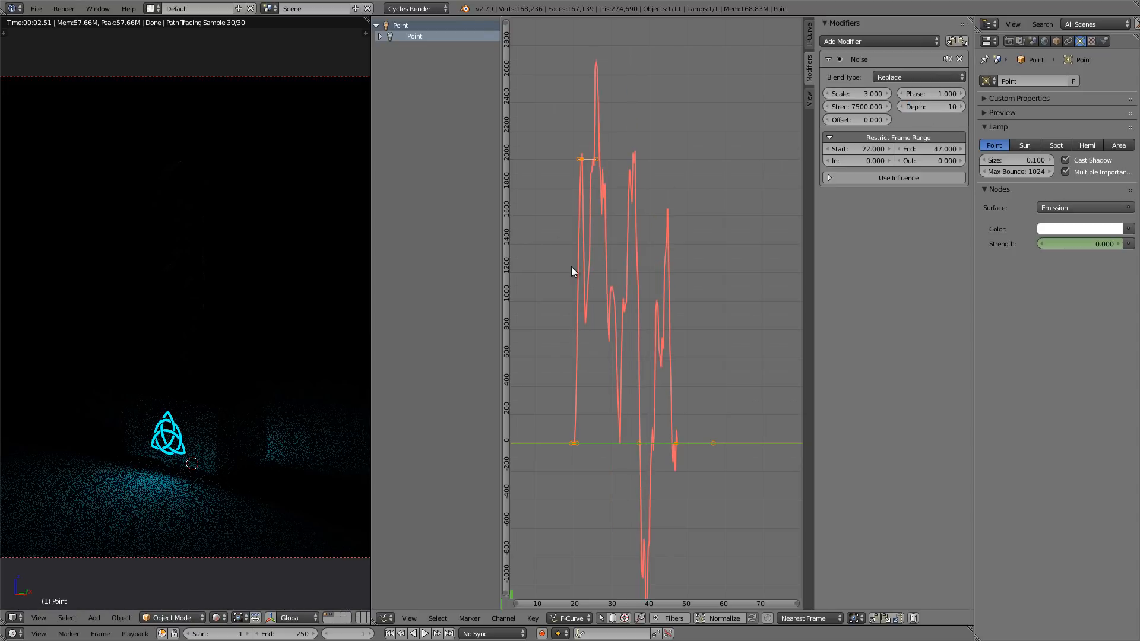
Examine the noisy strength curve and its flicker in the render frame by frame from frame 19 to 50, and return to frame 47
middle_drag(640, 308, 655, 259)
scroll(654, 254, up, 1)
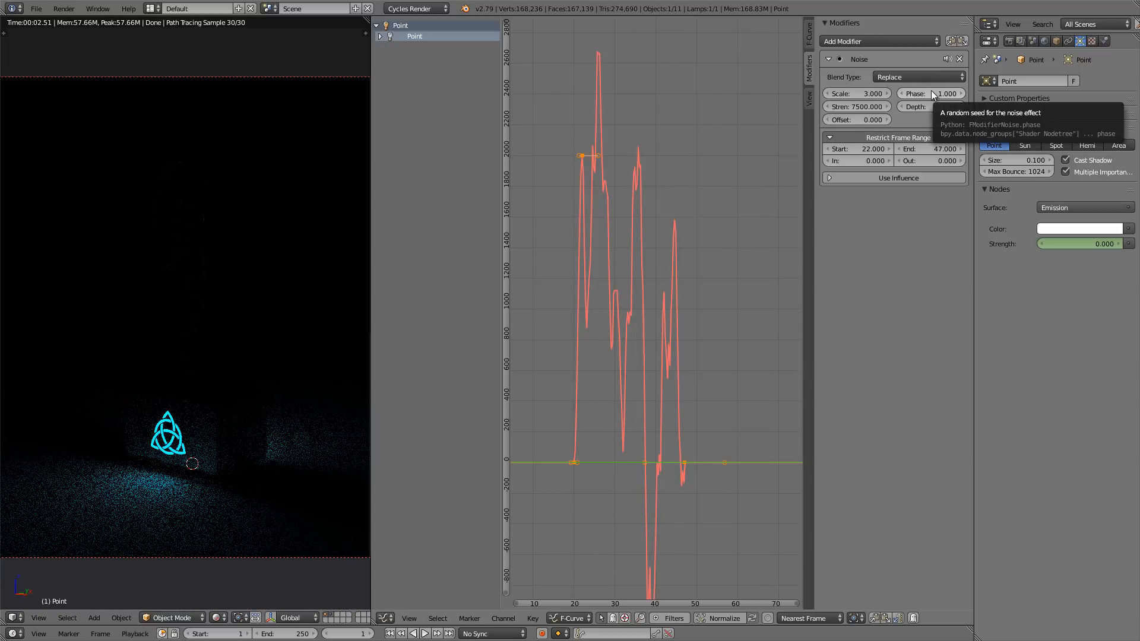
scroll(642, 304, down, 3)
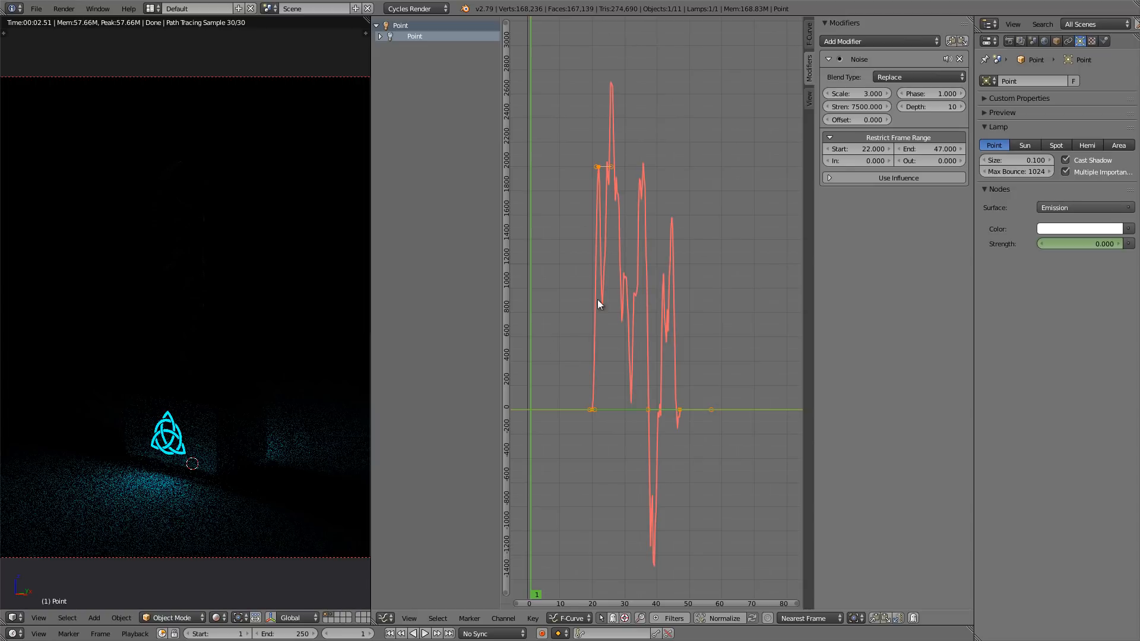
scroll(595, 265, up, 1)
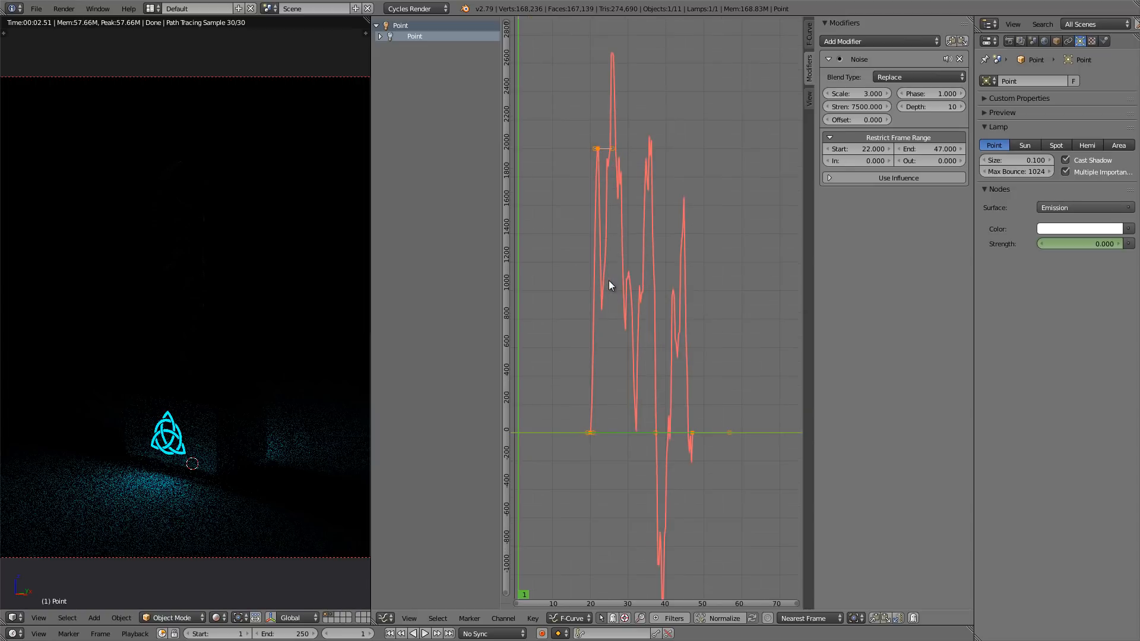
click(588, 351)
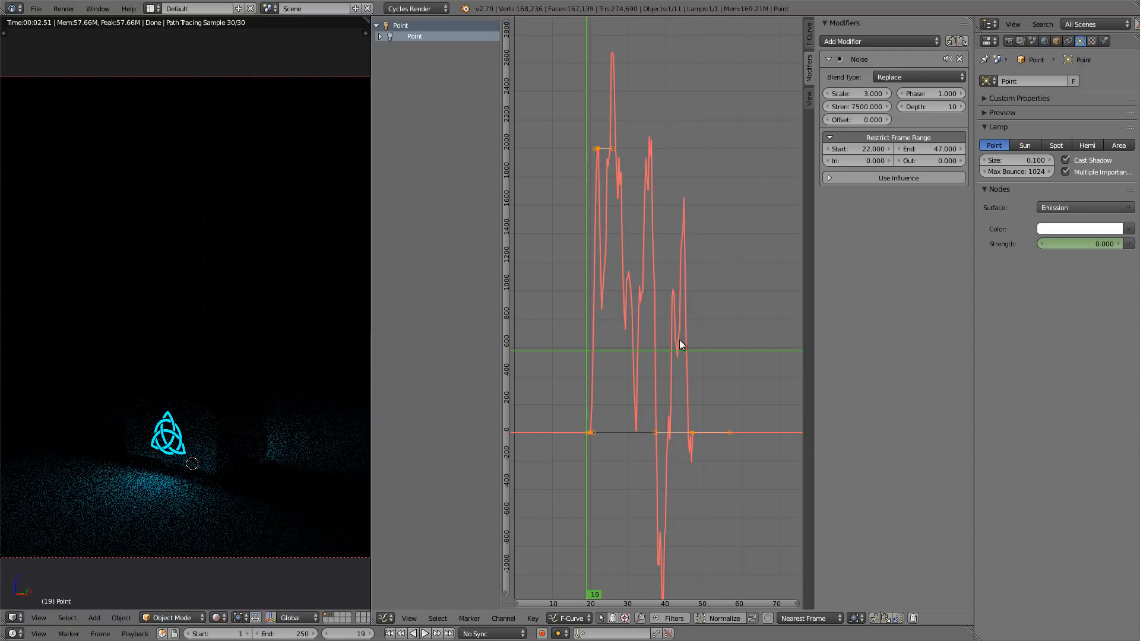
key(Right)
key(Right)
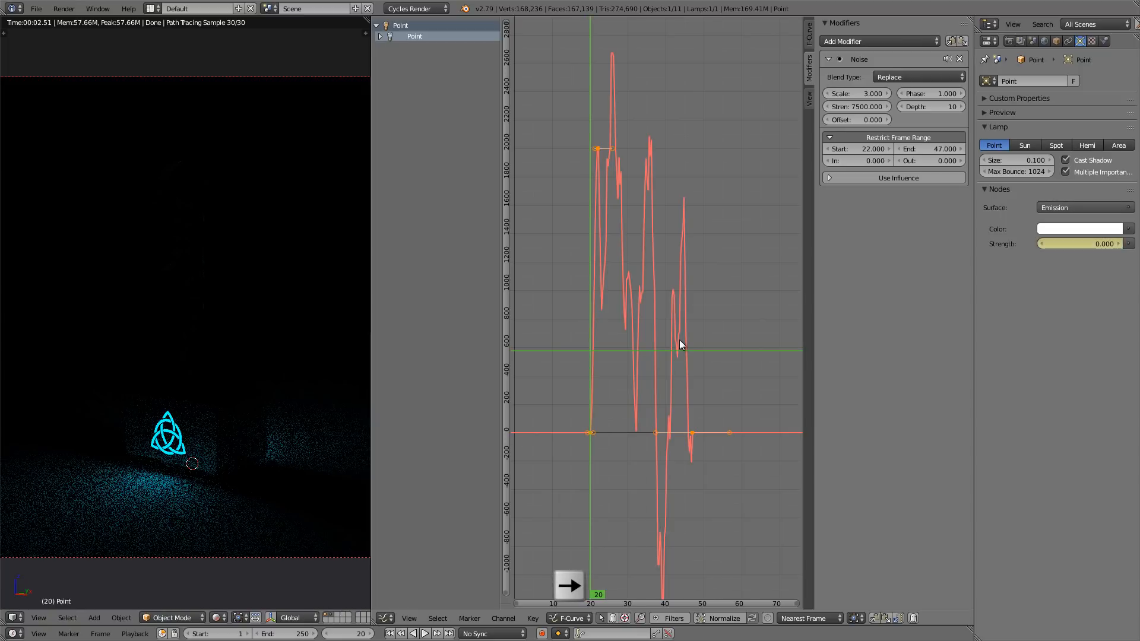
key(Right)
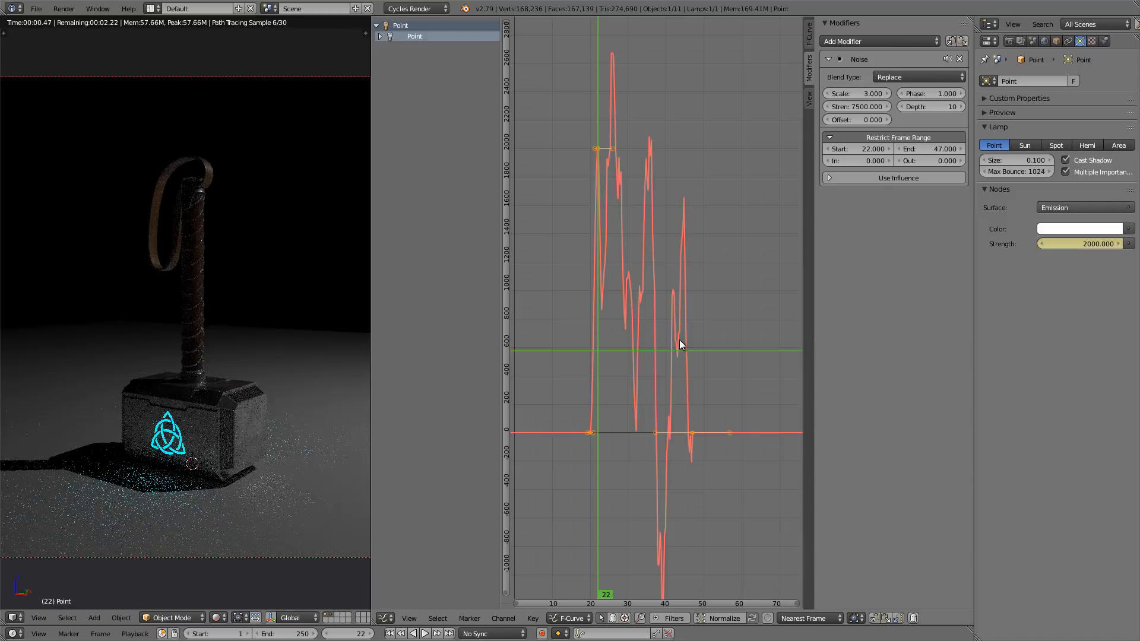
key(Right)
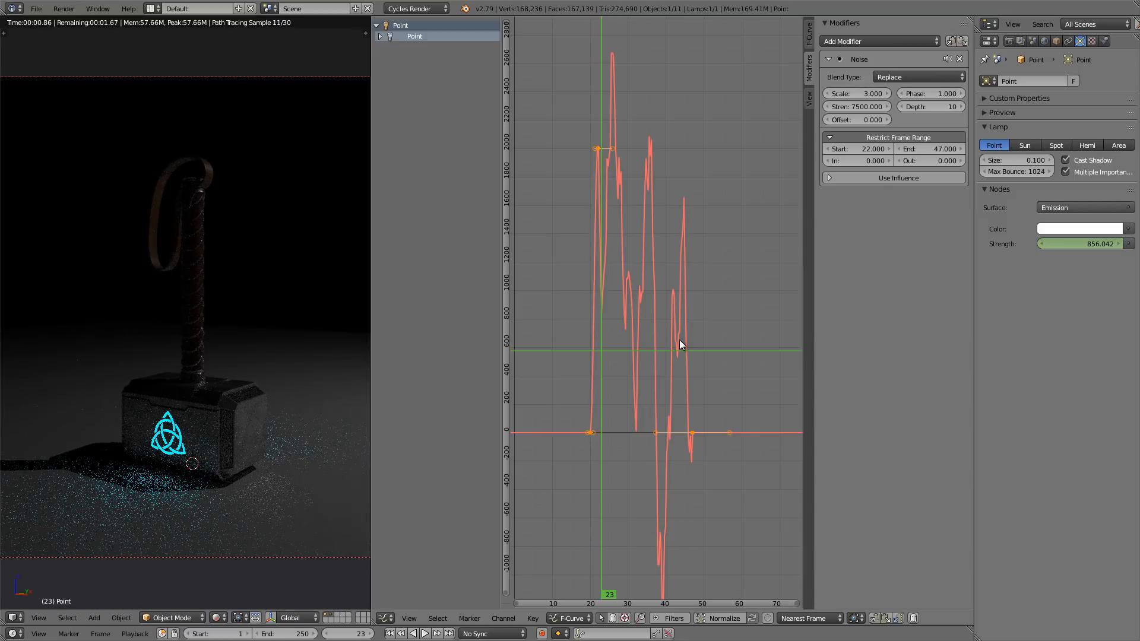
key(Right)
key(Right)
key(Right)
key(Right)
key(Right)
key(Right)
key(Right)
key(Right)
key(Right)
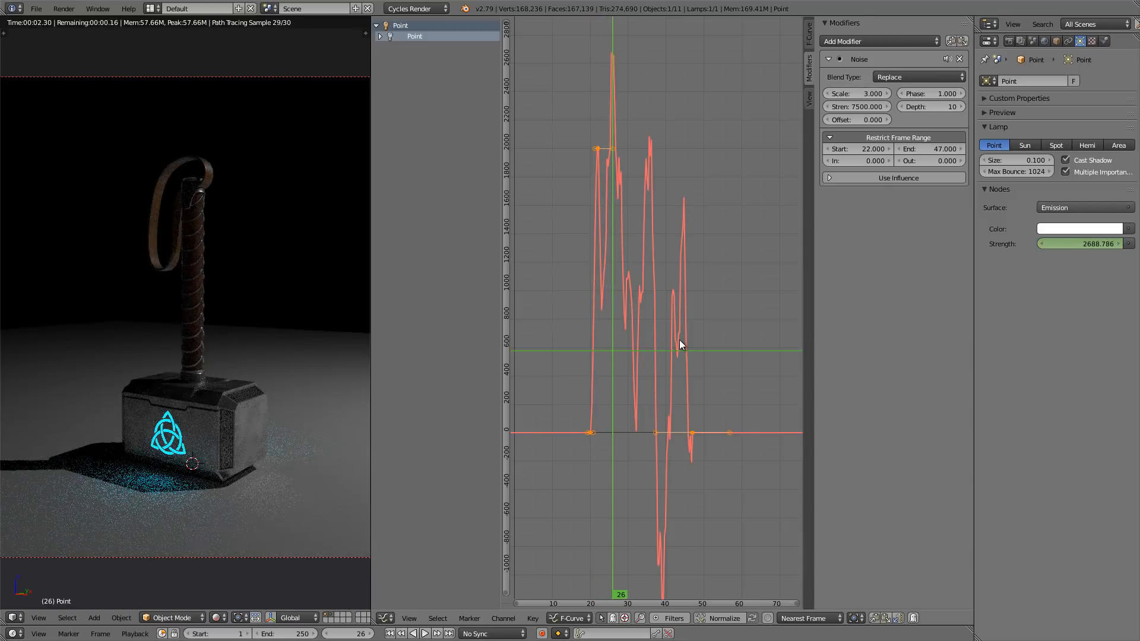
key(Right)
key(Right)
key(Right)
key(Right)
key(Right)
key(Right)
key(Right)
key(Right)
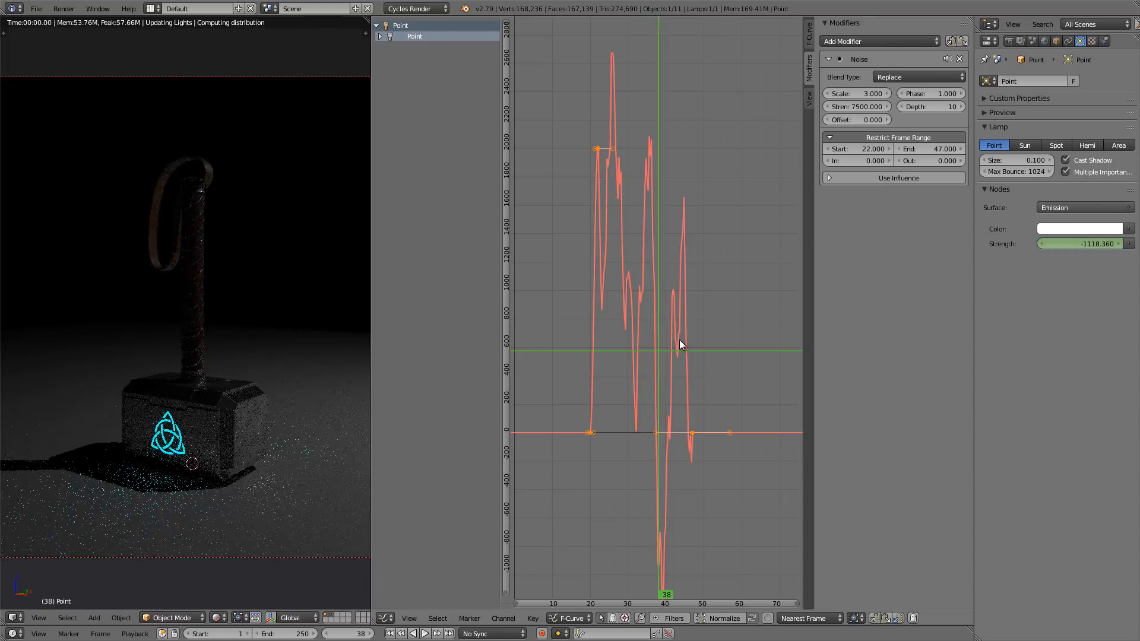
key(Right)
key(Right)
key(Right)
key(Right)
key(Right)
key(Right)
key(Right)
key(Right)
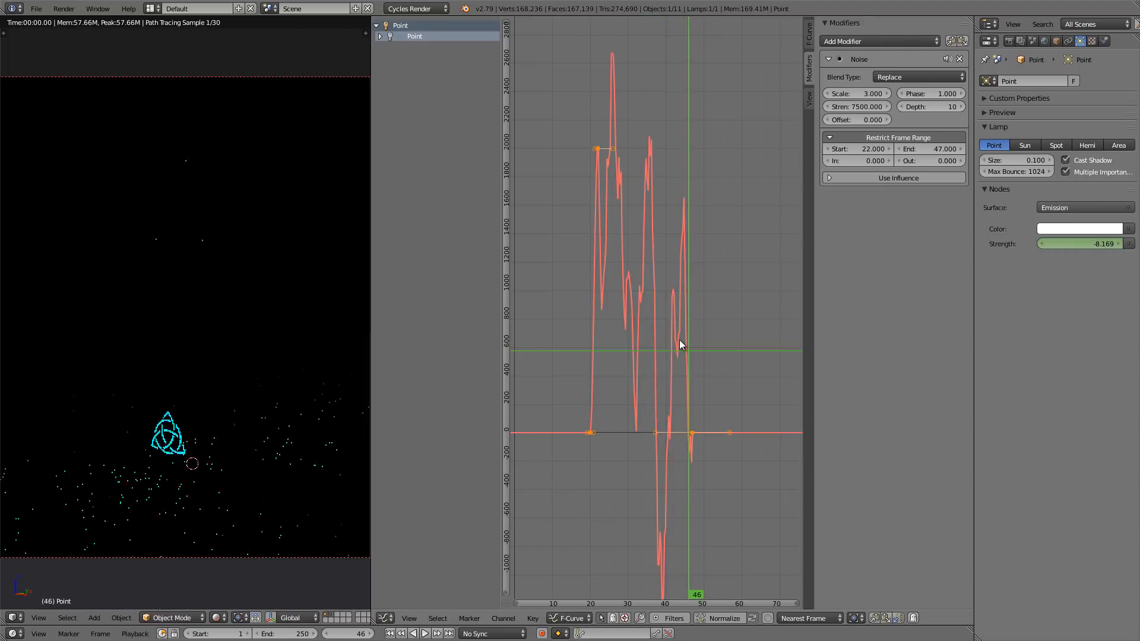
key(Right)
key(Right)
key(Right)
key(Left)
key(Left)
key(Left)
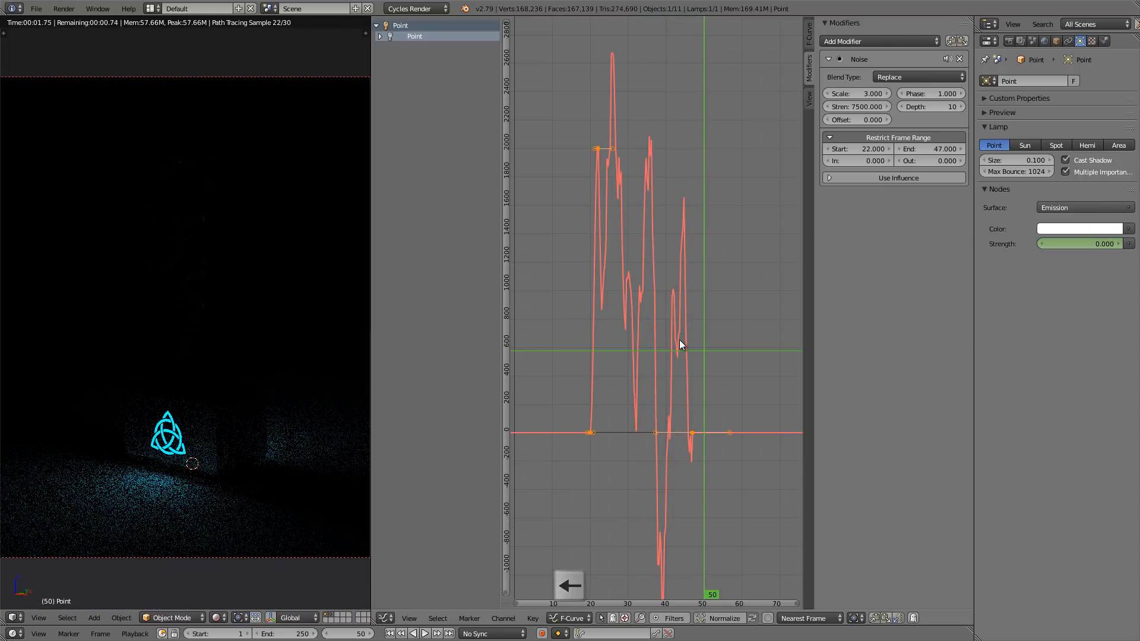
key(Left)
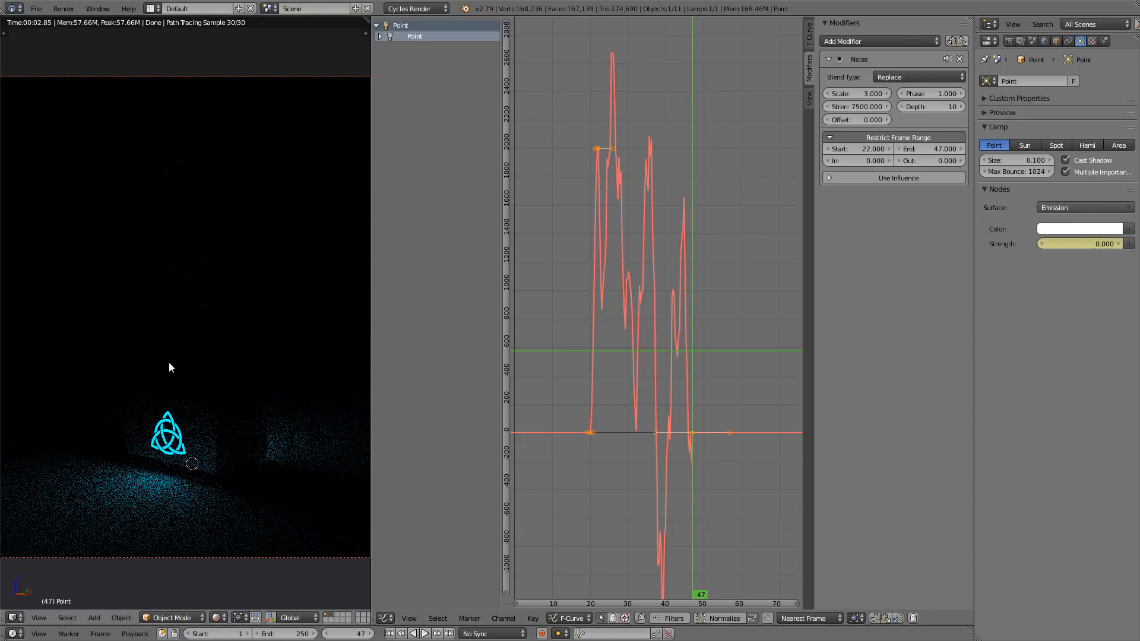
Show the scene as wireframe from the top and insert a Location keyframe for the point lamp at frame 47
key(z)
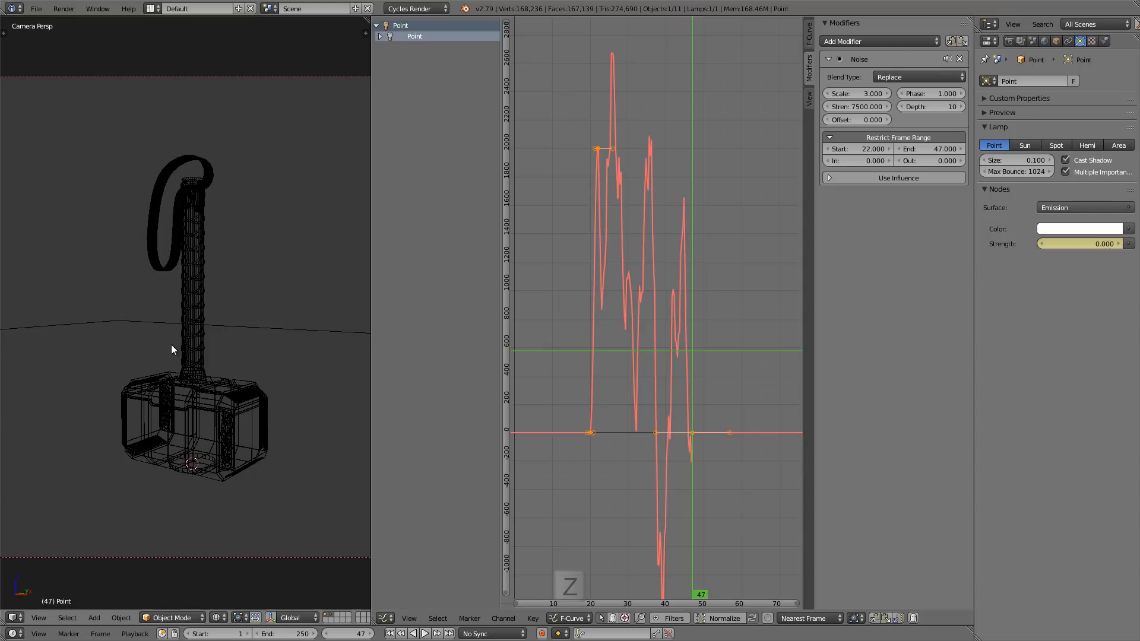
key(KP_7)
scroll(171, 344, down, 2)
shift+middle_drag(212, 364, 160, 307)
scroll(180, 363, up, 2)
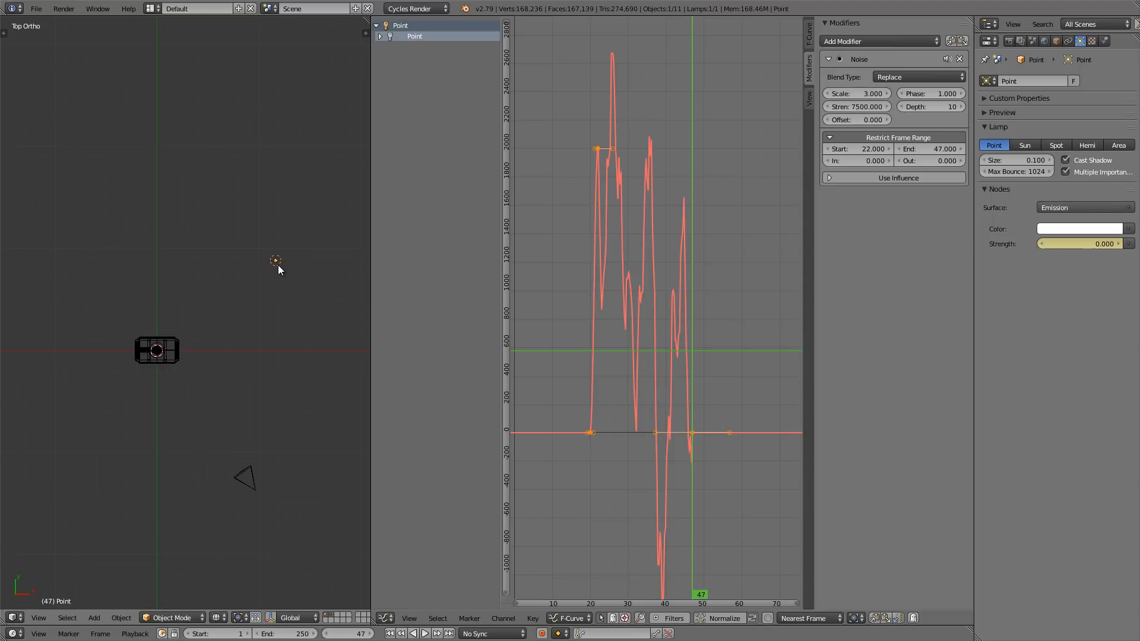
shift+middle_drag(278, 264, 294, 257)
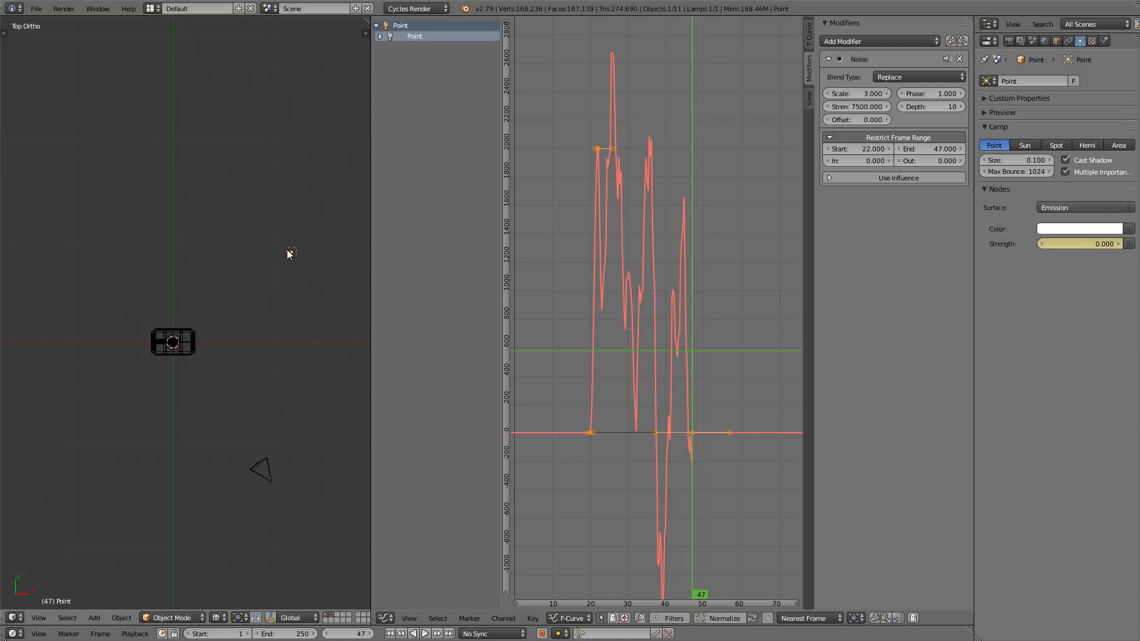
mouse_move(295, 252)
shift+middle_down()
mouse_move(301, 259)
mouse_move(291, 238)
mouse_move(301, 240)
shift+middle_up()
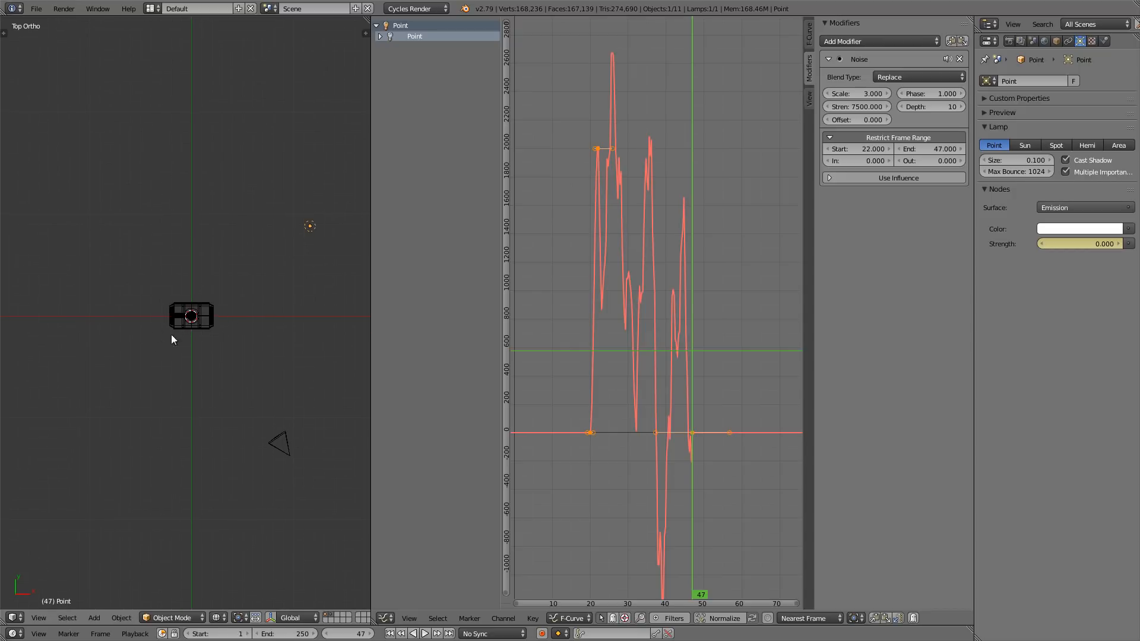
shift+middle_drag(125, 355, 151, 330)
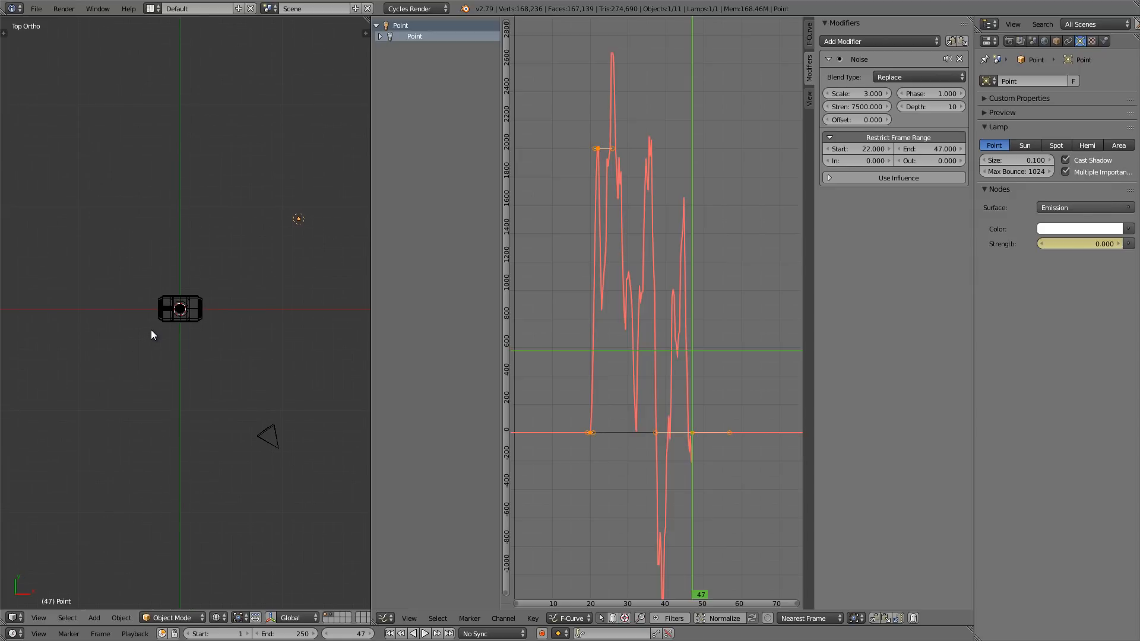
shift+middle_drag(309, 280, 266, 305)
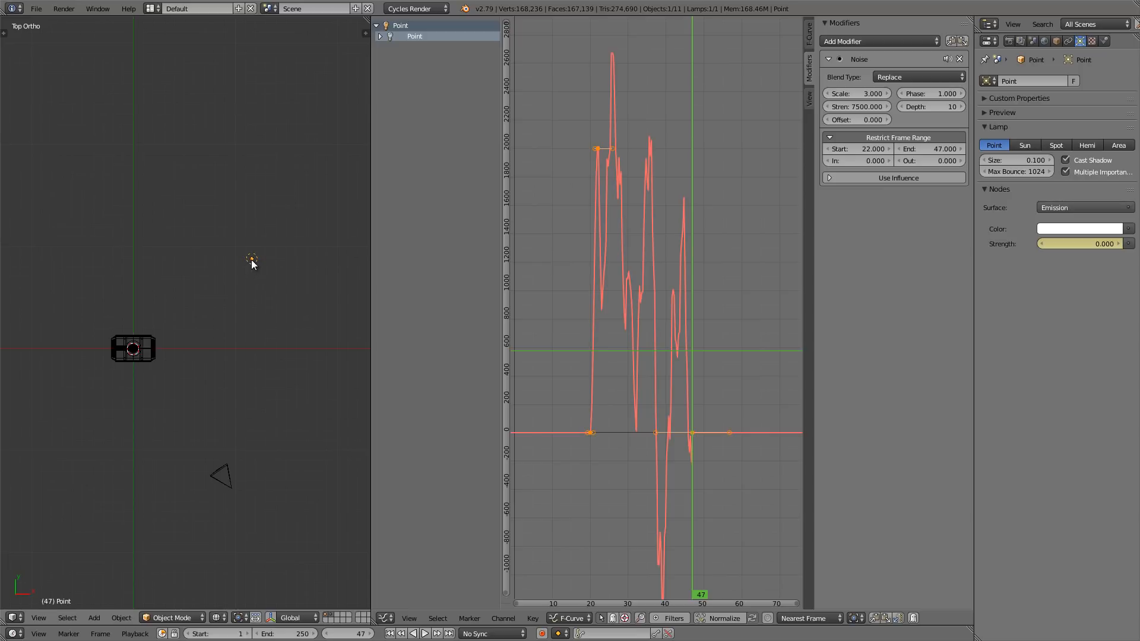
key(i)
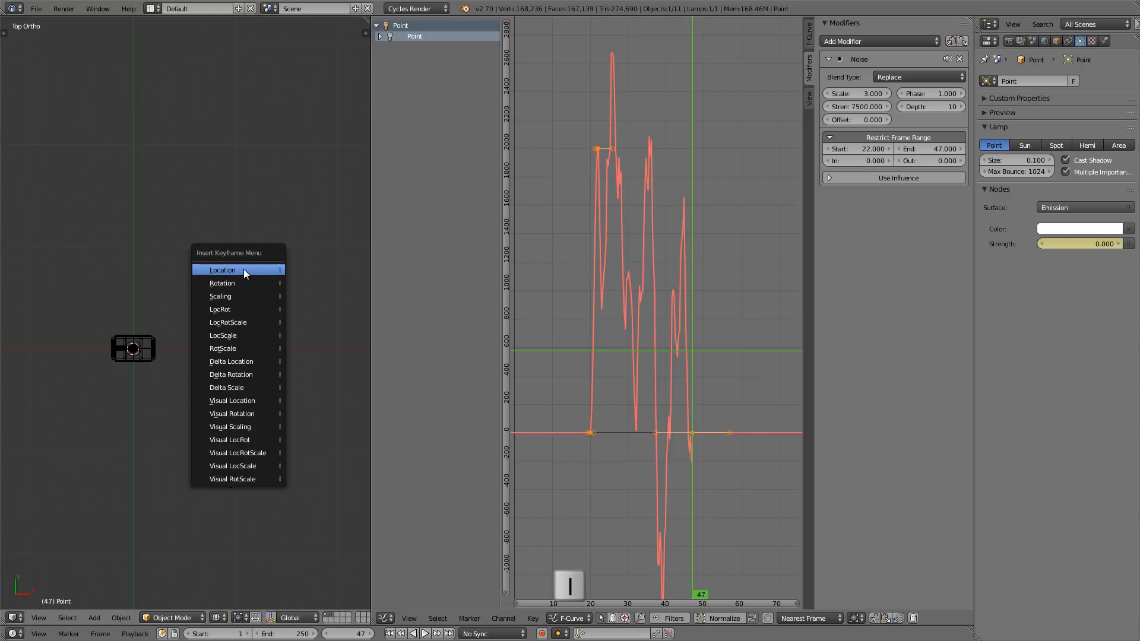
click(244, 270)
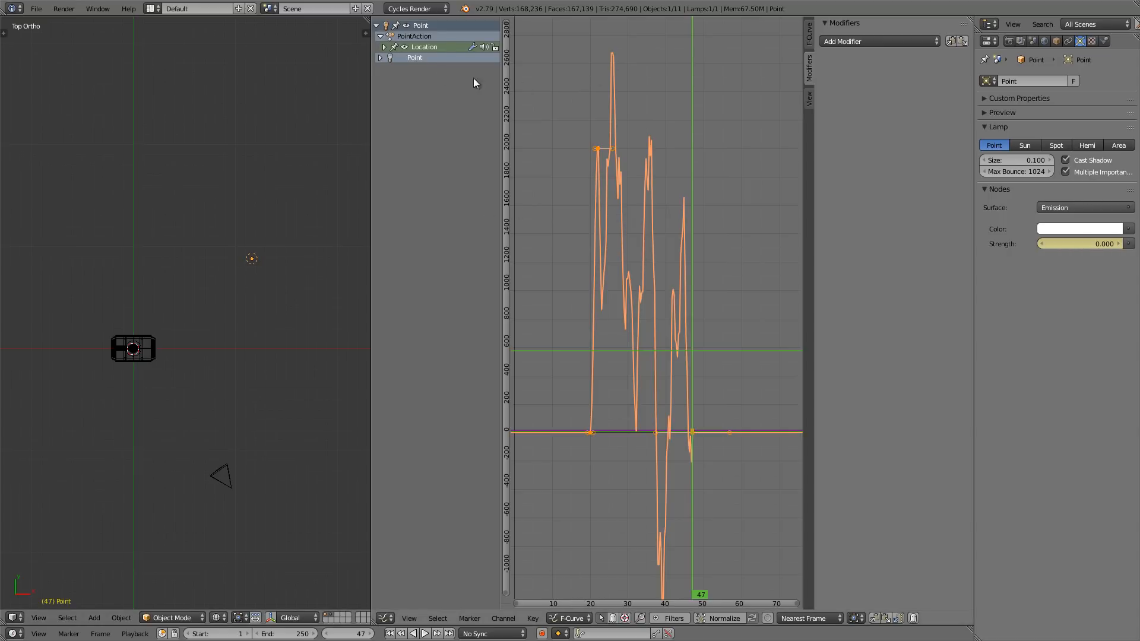
Expand the lamp's Shader Nodetree channels and hide the Default Value (Strength) curve in the graph
click(380, 58)
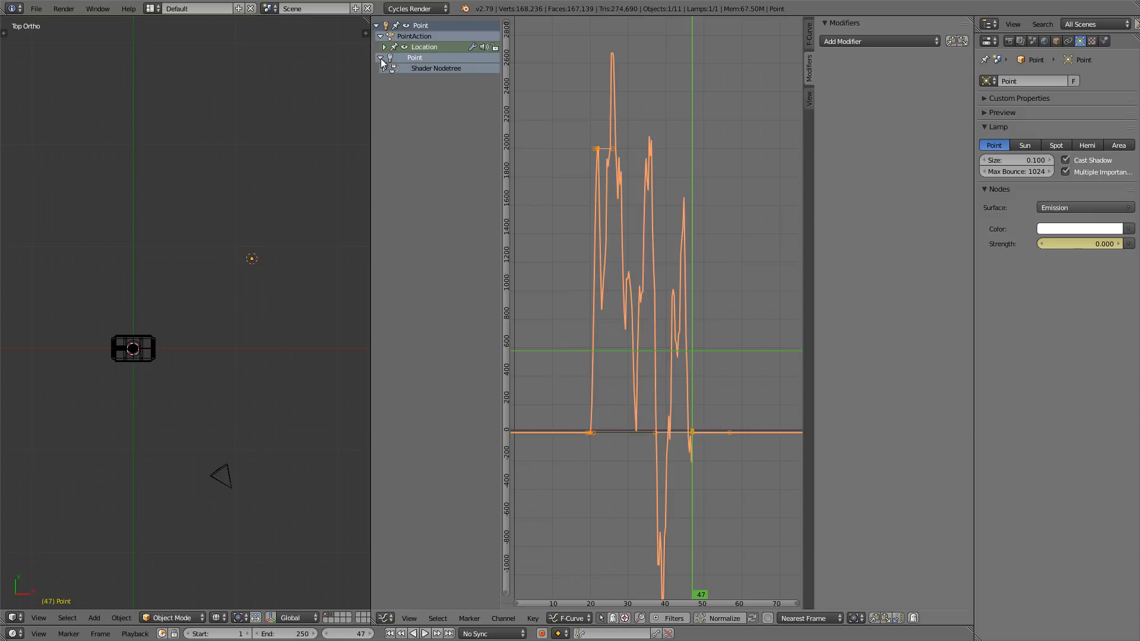
click(384, 69)
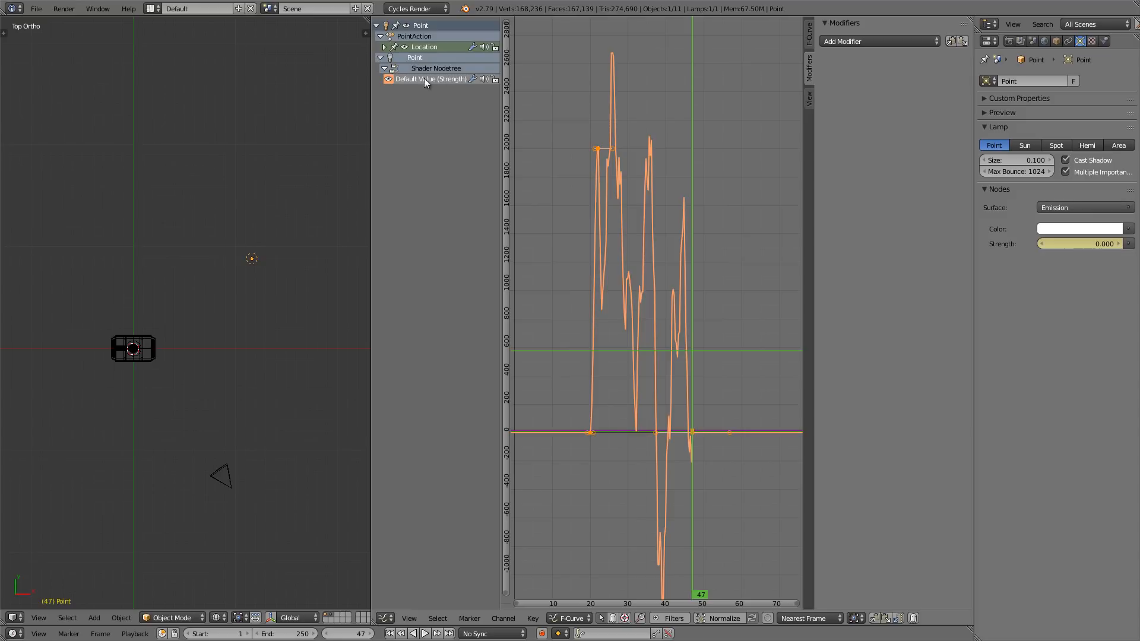
click(388, 79)
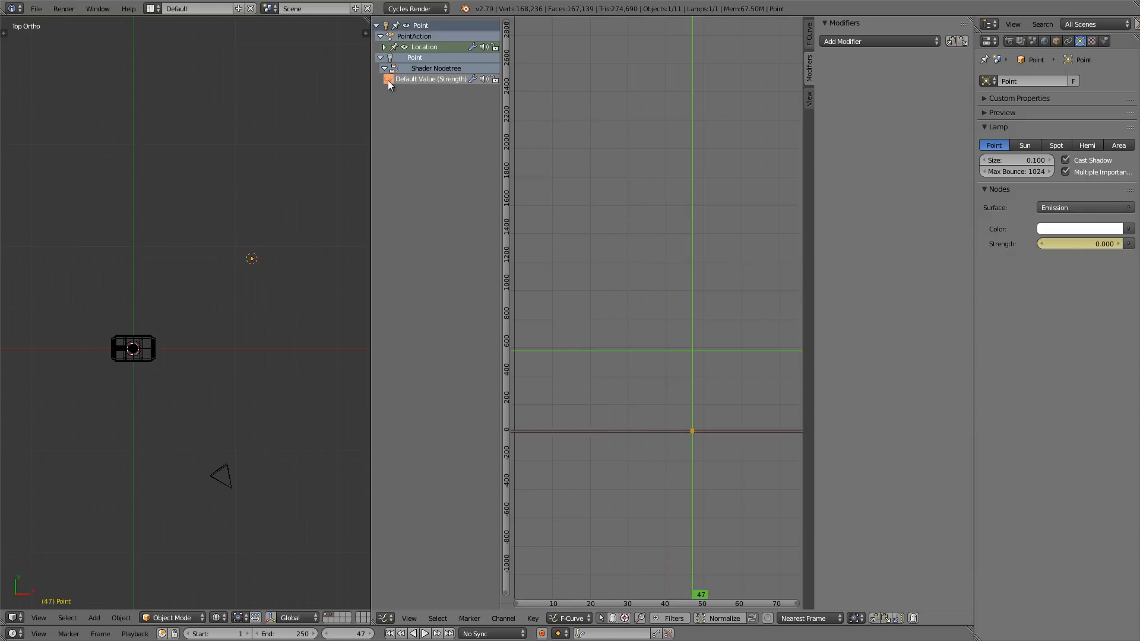
Expand the lamp's Location channels and add a Noise modifier to the X Location curve
click(384, 47)
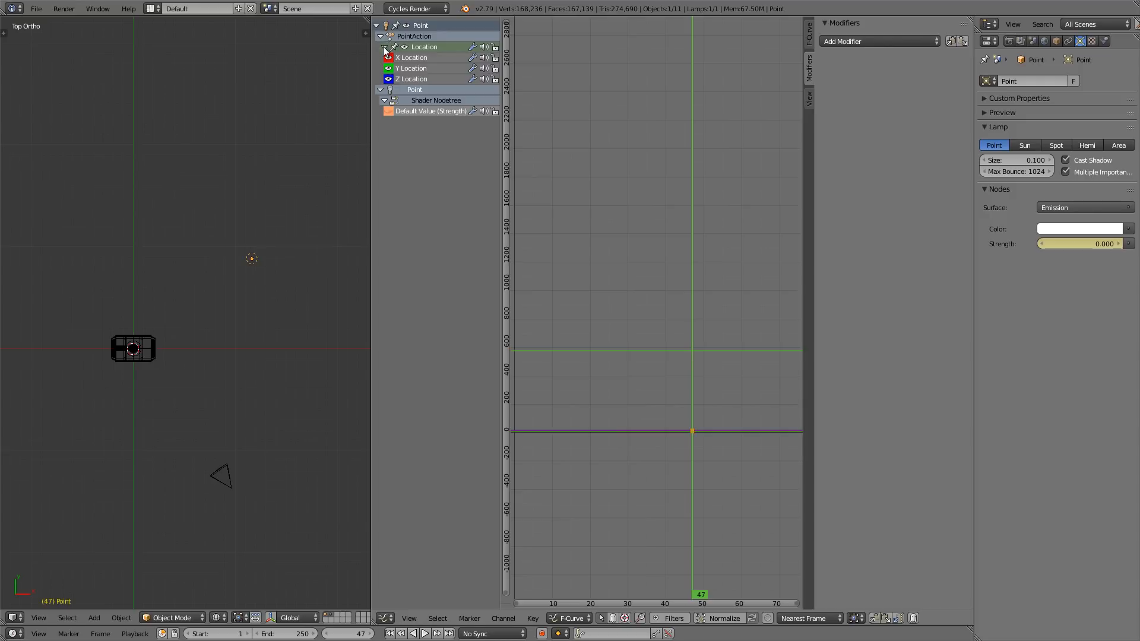
click(421, 60)
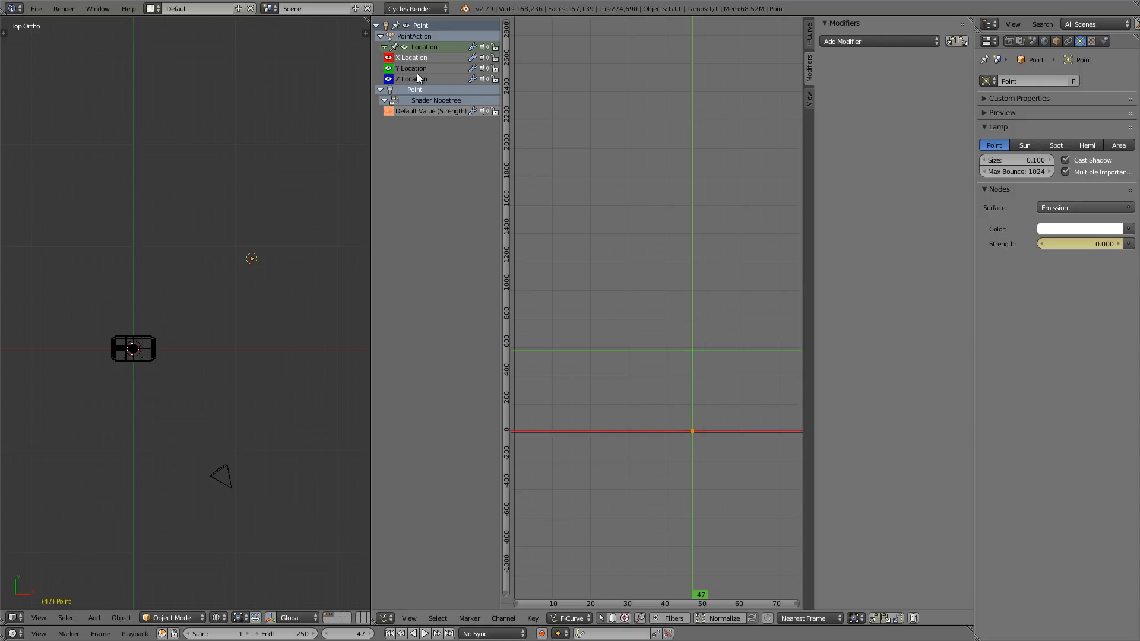
click(416, 70)
click(416, 80)
click(422, 58)
click(867, 41)
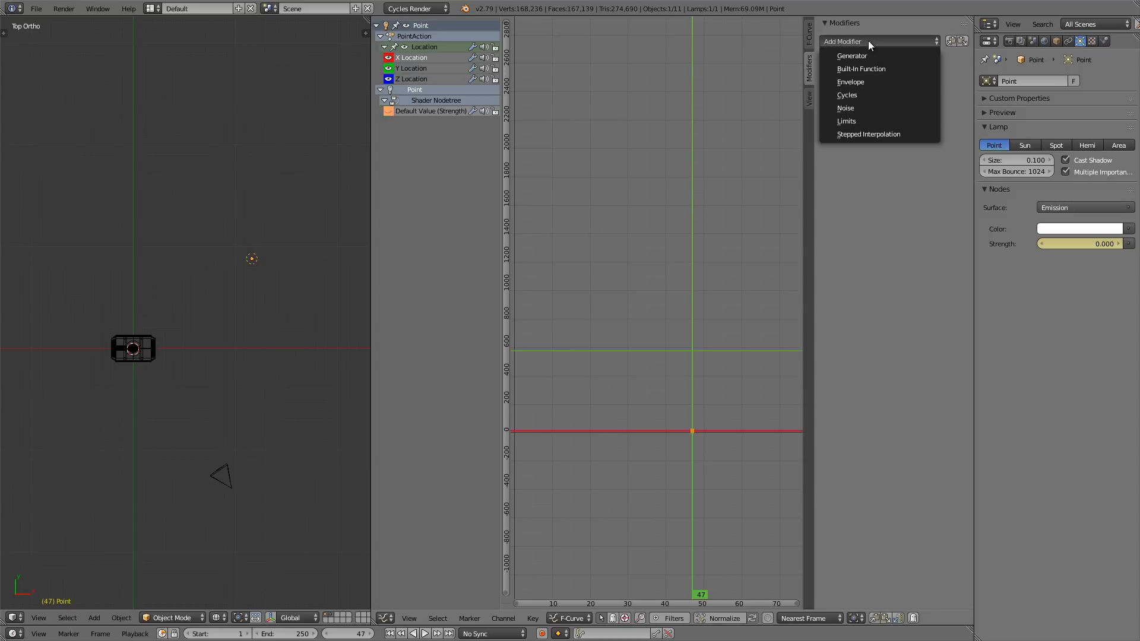
click(868, 104)
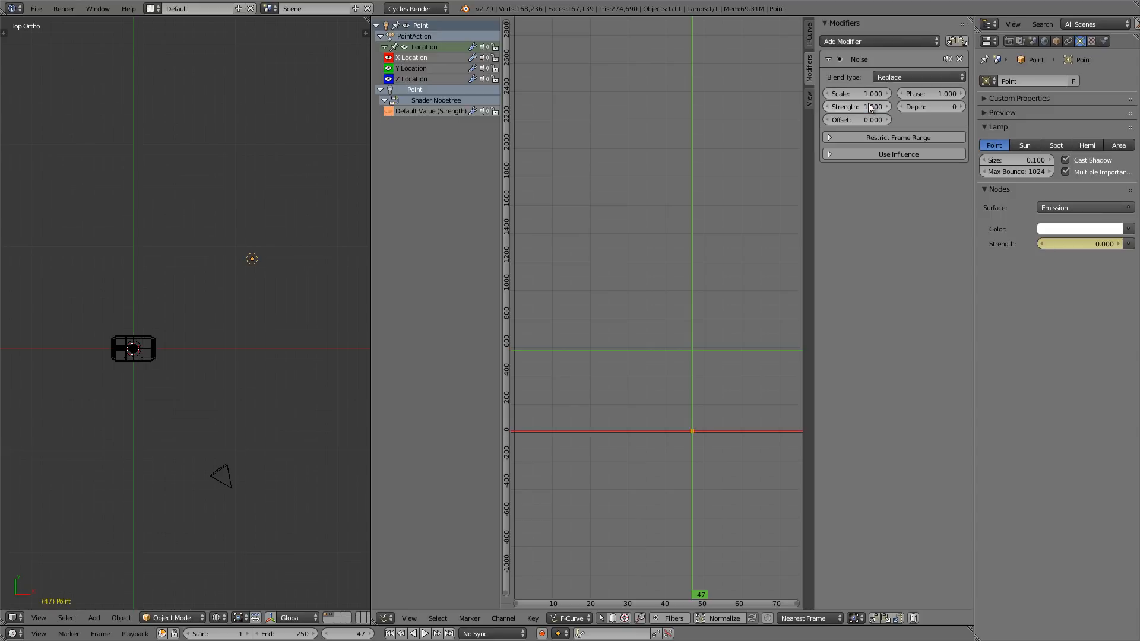
scroll(736, 426, up, 5)
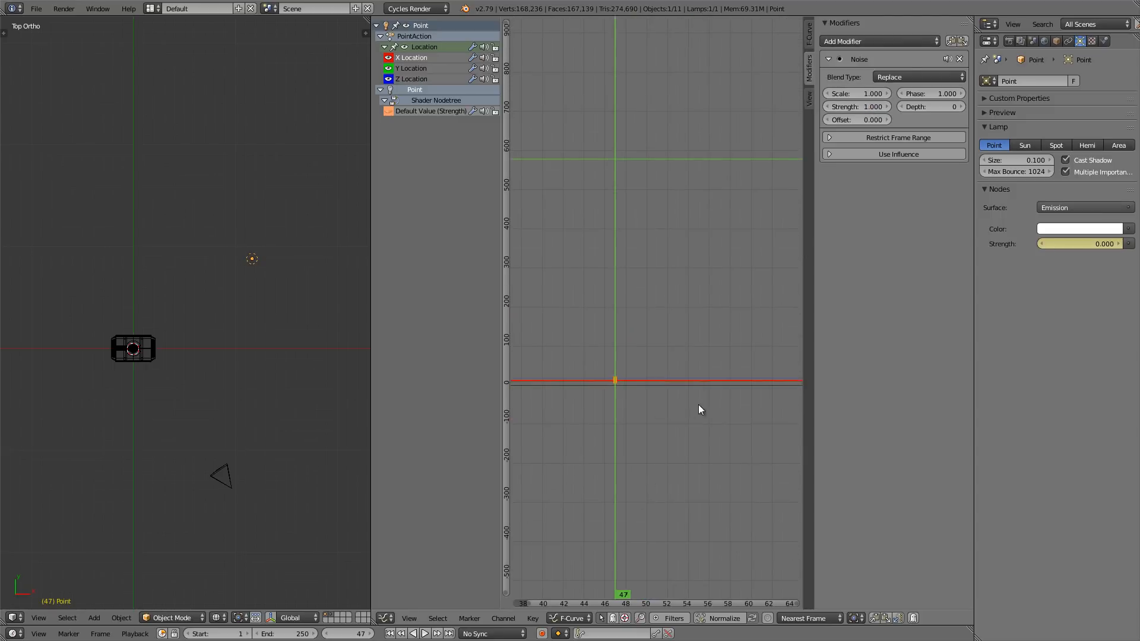
Play back the animation in the top view to check how the noise moves the lamp along X, then stop playback
middle_drag(714, 404, 541, 402)
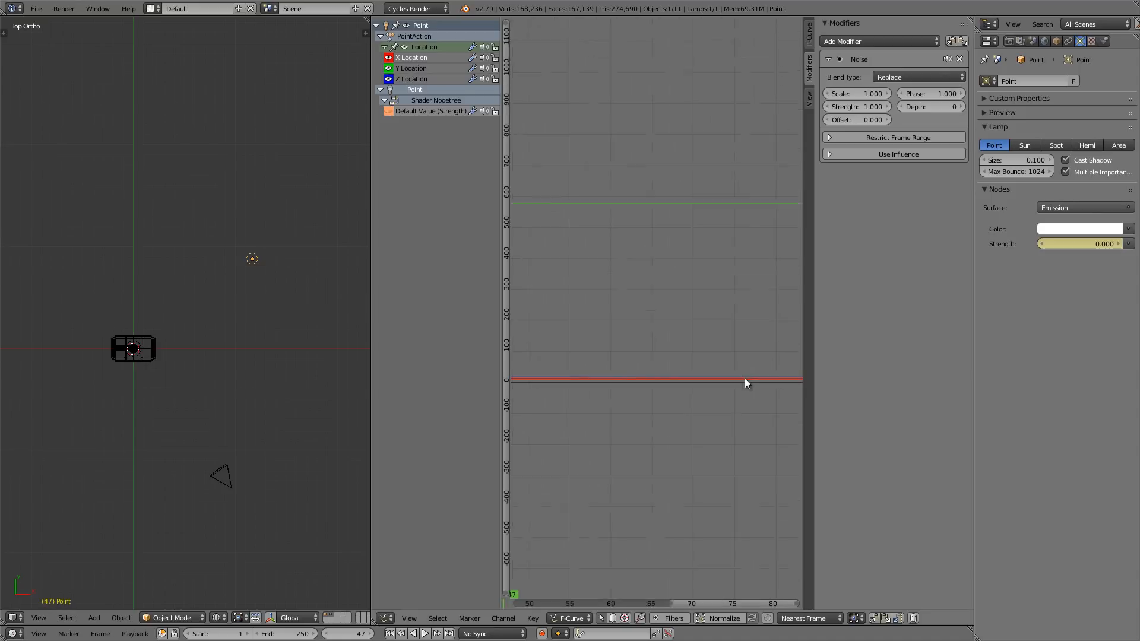
scroll(712, 381, down, 4)
scroll(242, 270, up, 6)
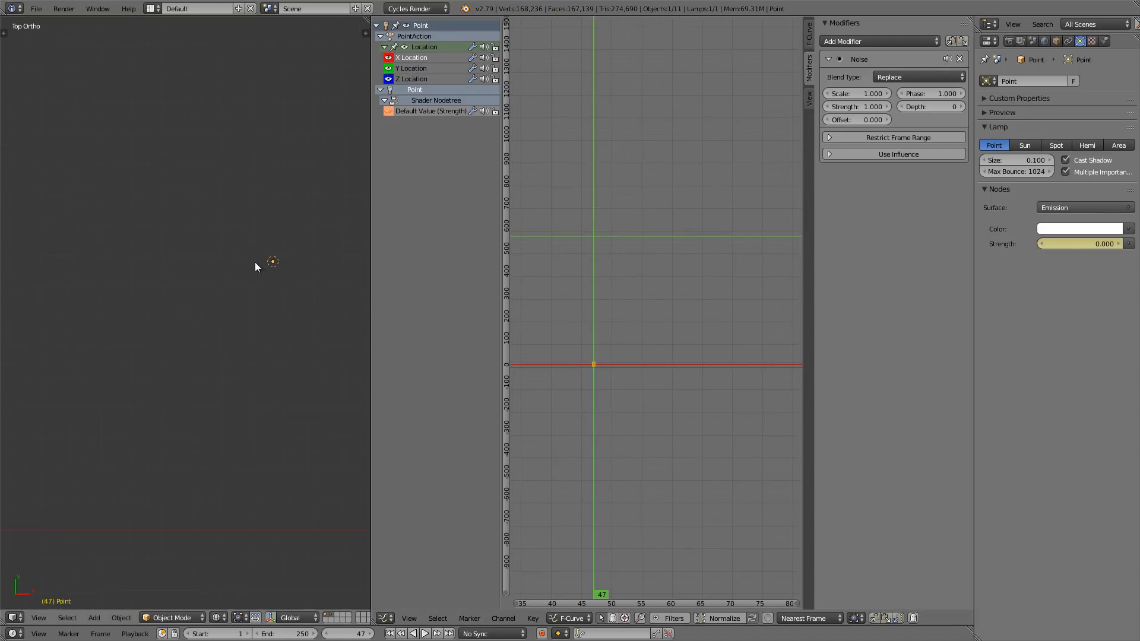
scroll(236, 286, down, 2)
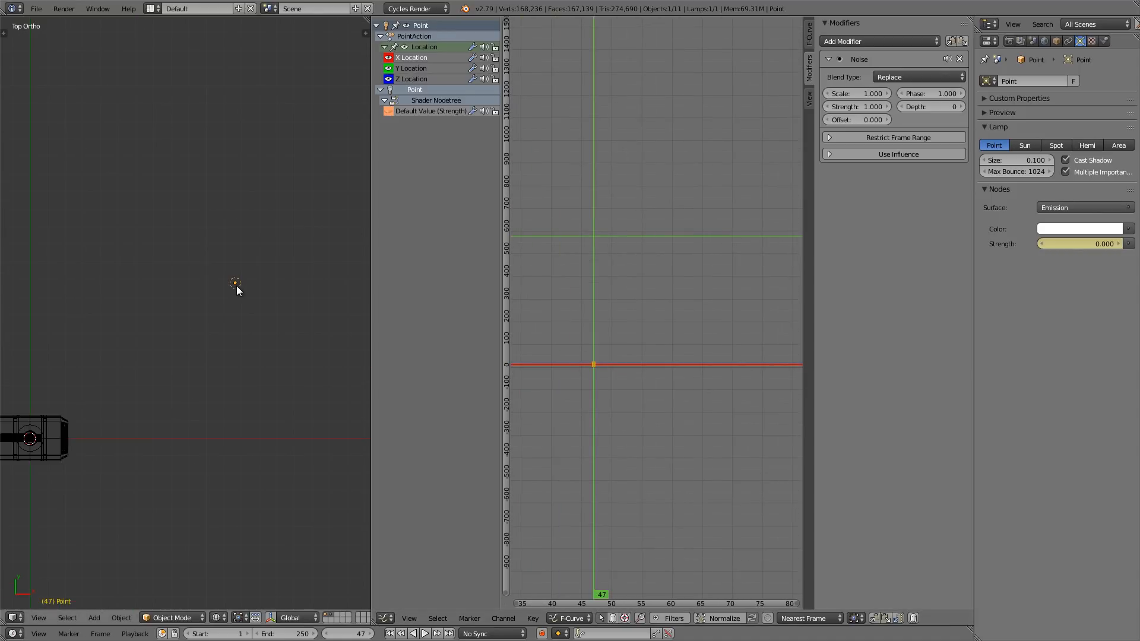
key(alt+a)
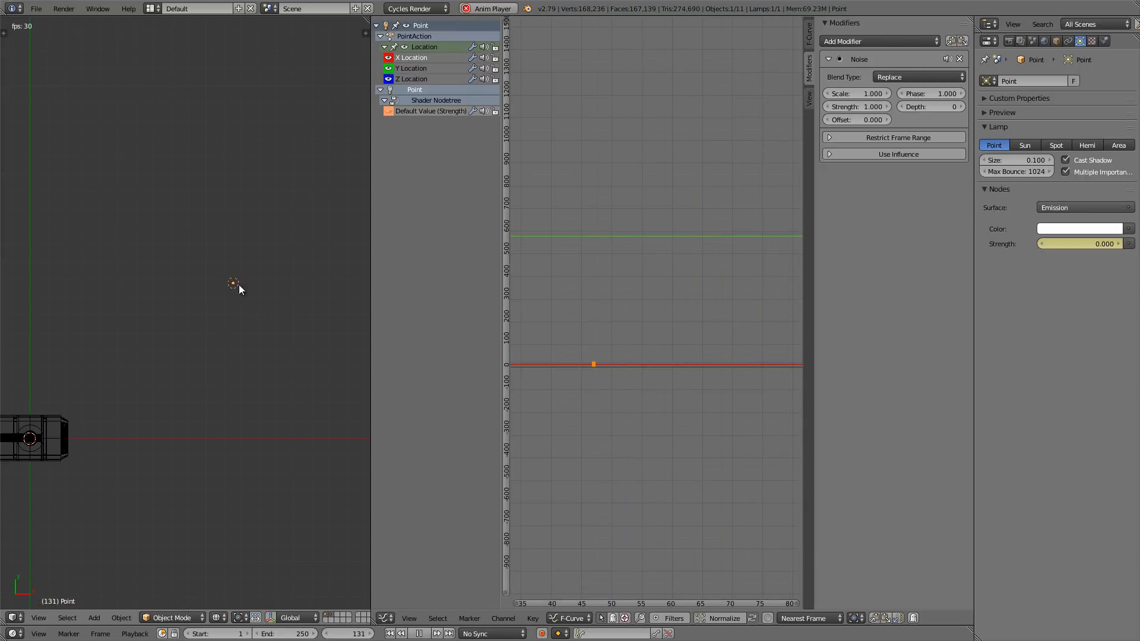
key(Escape)
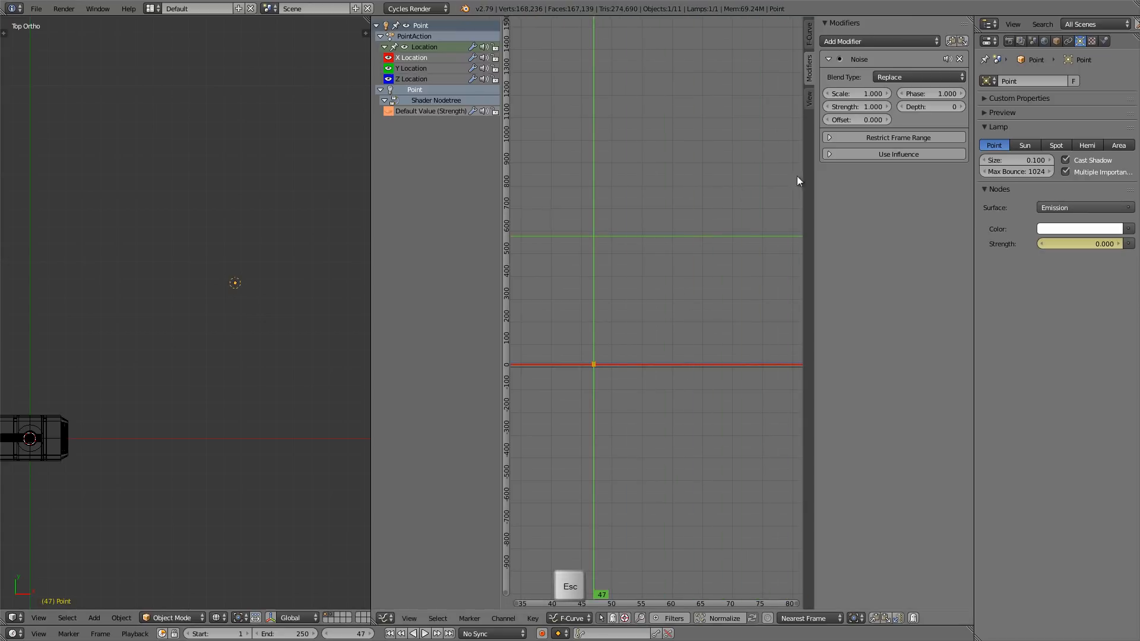
Set the X Location noise scale to 5 and preview the lamp's movement
click(855, 94)
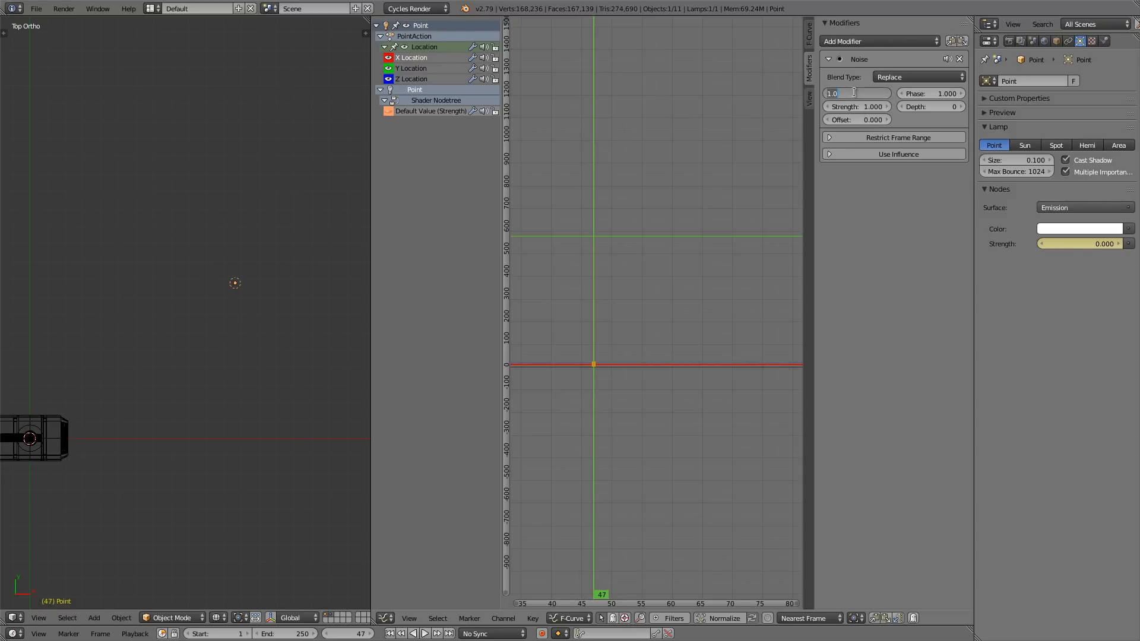
text(5)
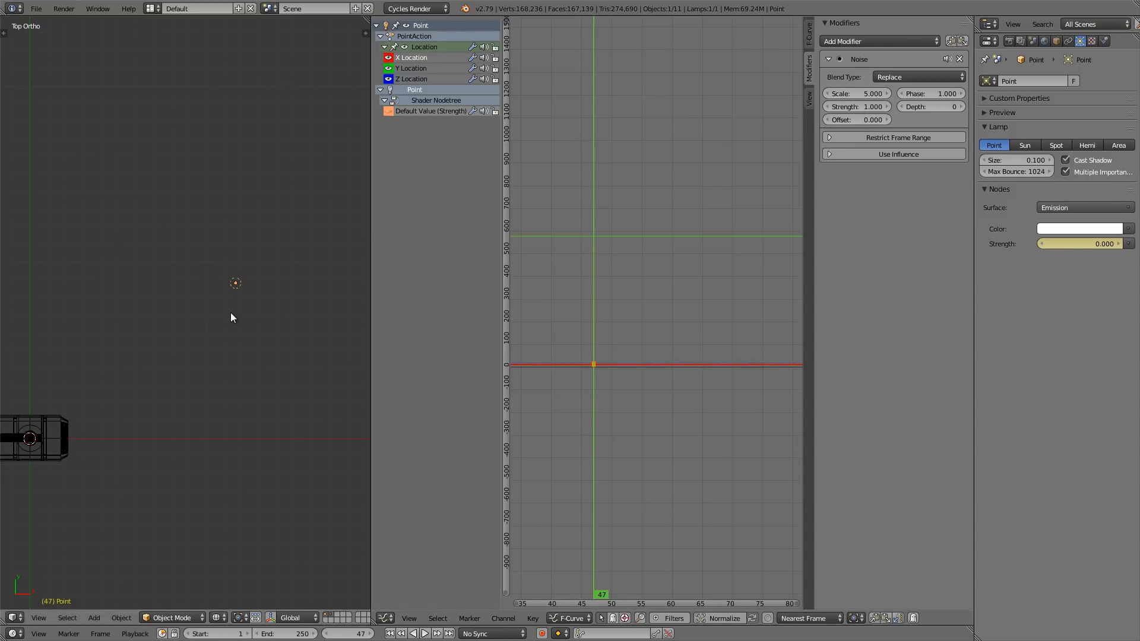
key(alt+a)
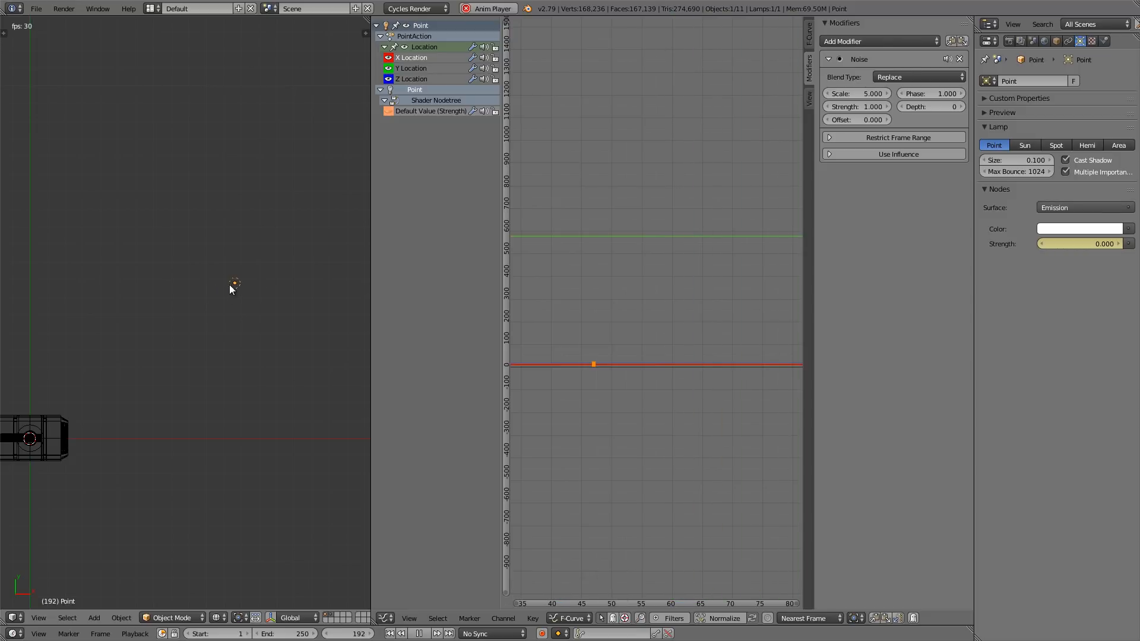
key(Escape)
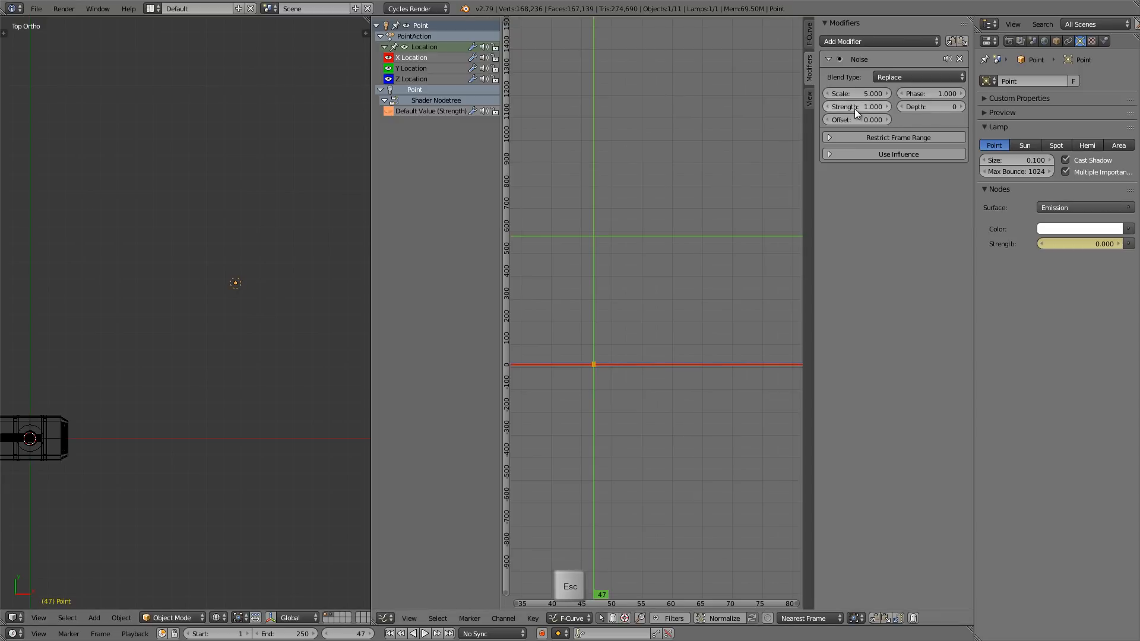
Set the X Location noise strength to 0.7 and scale to 6, and preview the lamp's movement
click(856, 107)
key(BackSpace)
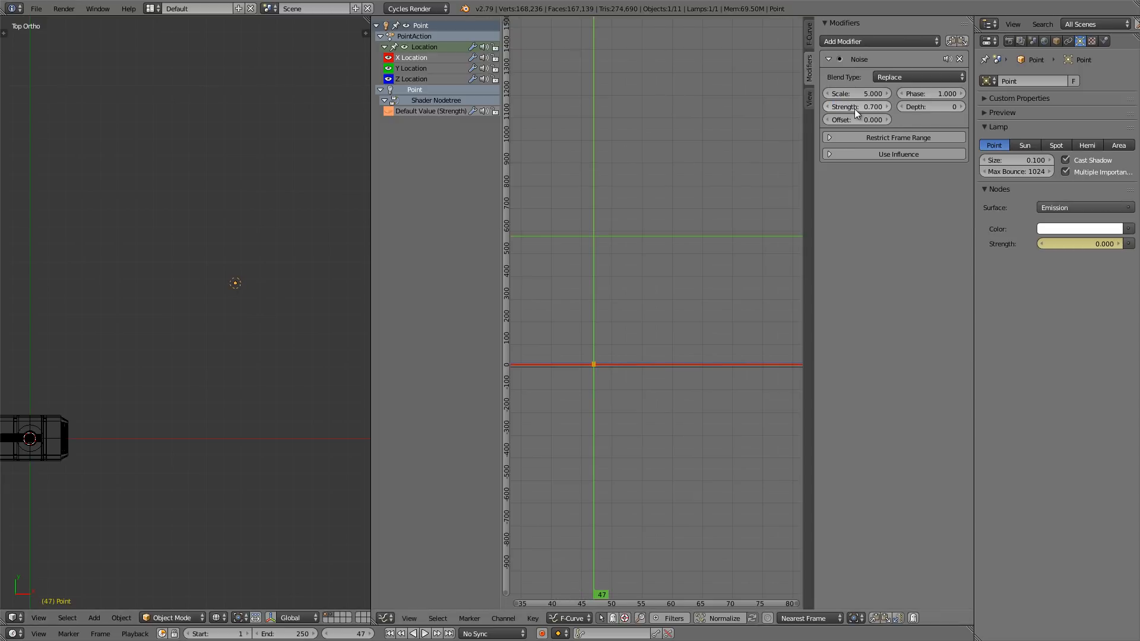
text(6)
key(Return)
key(alt+a)
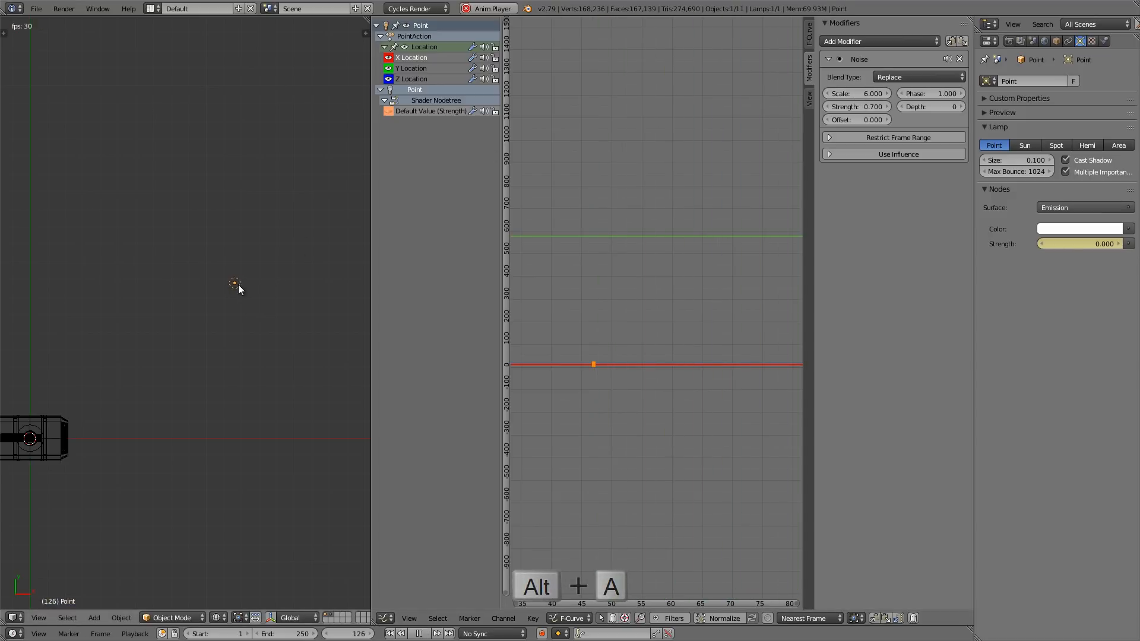
key(Escape)
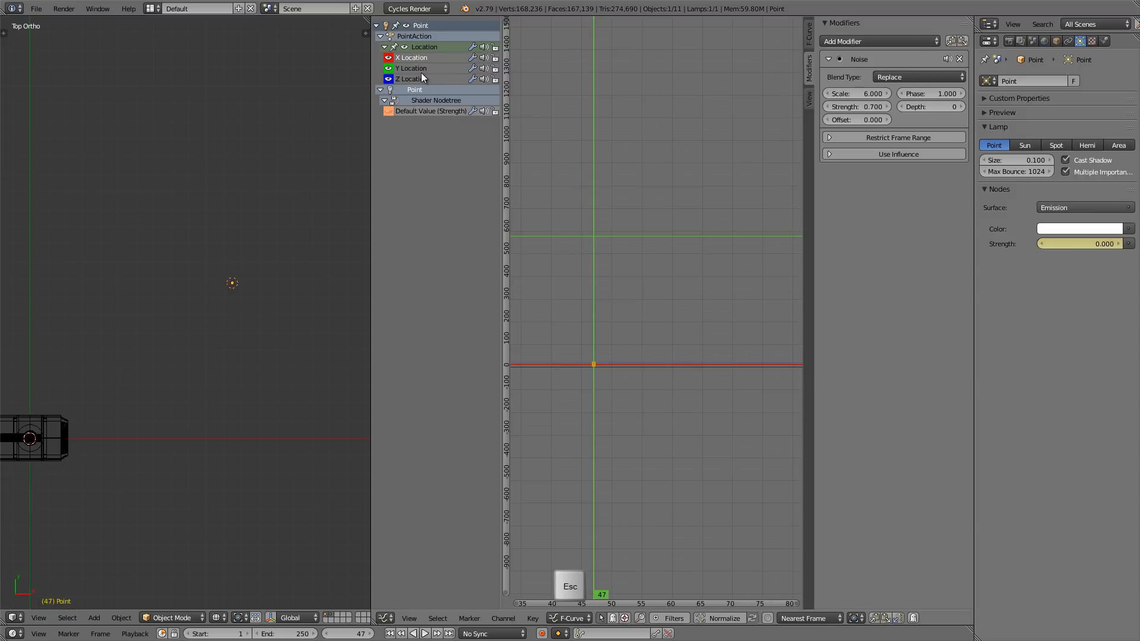
Copy the X Location noise modifier to the Y Location curve, set its phase to 19.4, and preview the motion
click(949, 40)
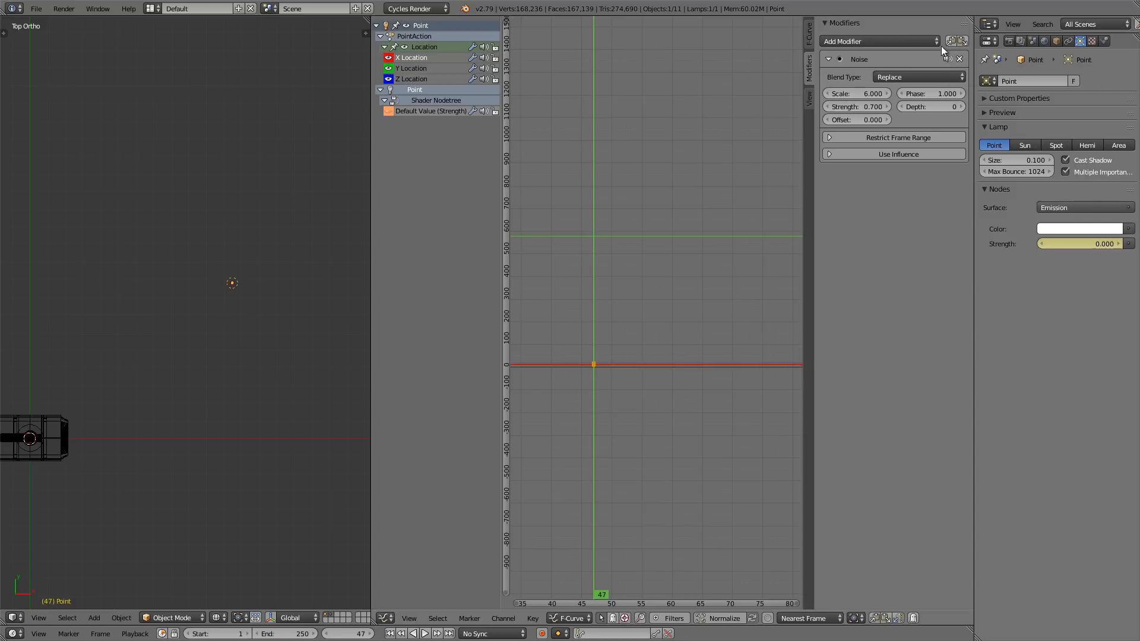
click(418, 68)
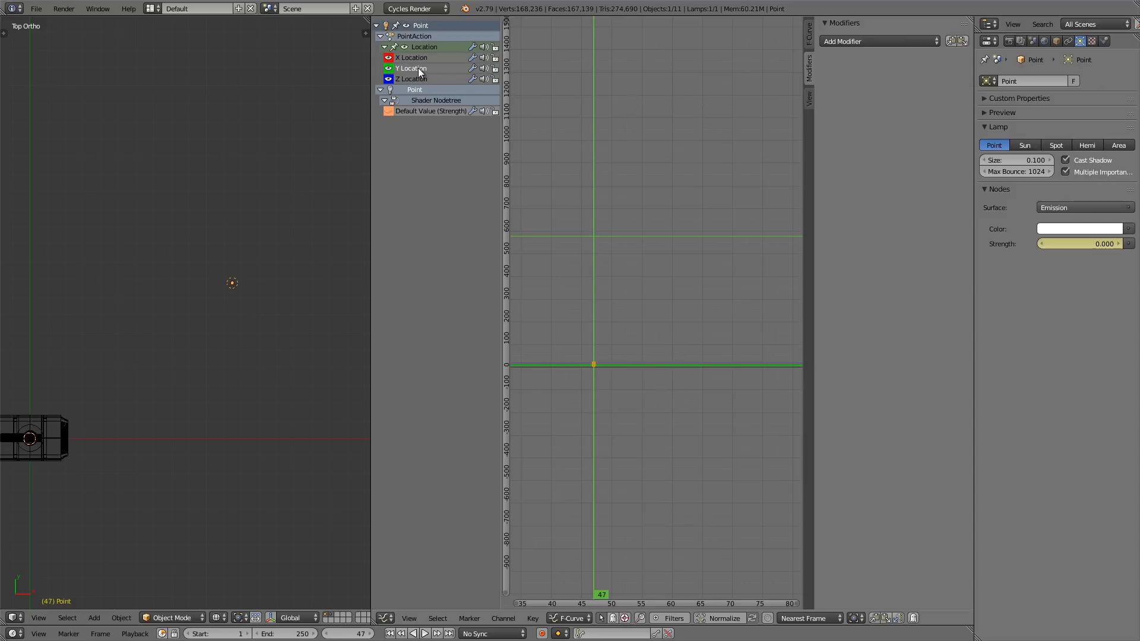
click(961, 41)
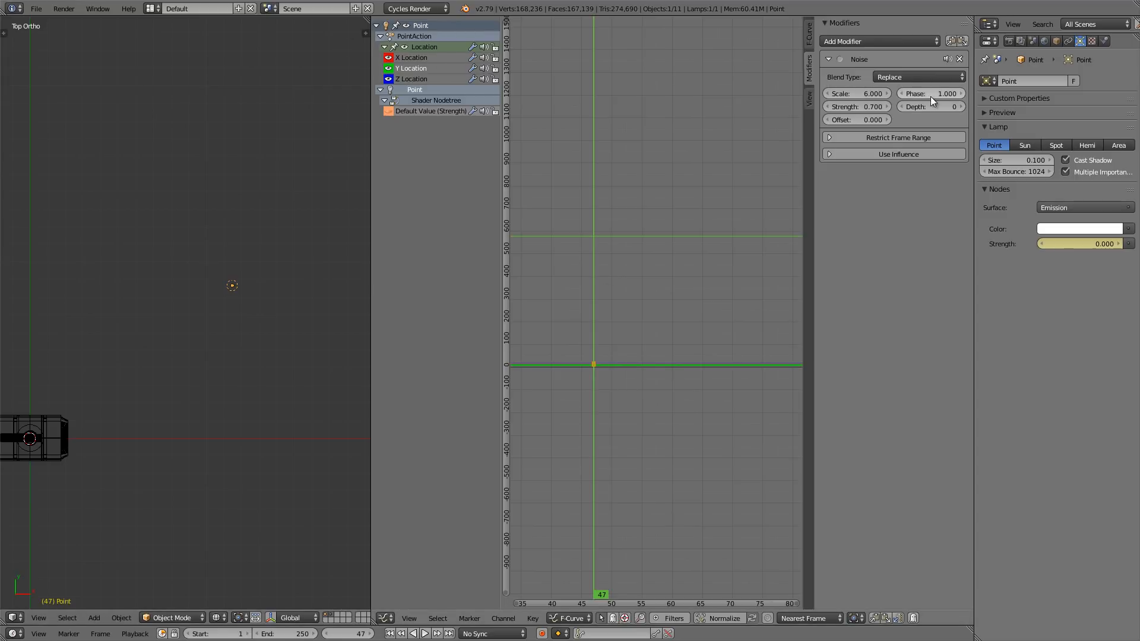
mouse_move(931, 97)
mouse_down()
mouse_move(1010, 95)
mouse_move(940, 98)
mouse_up()
key(alt+a)
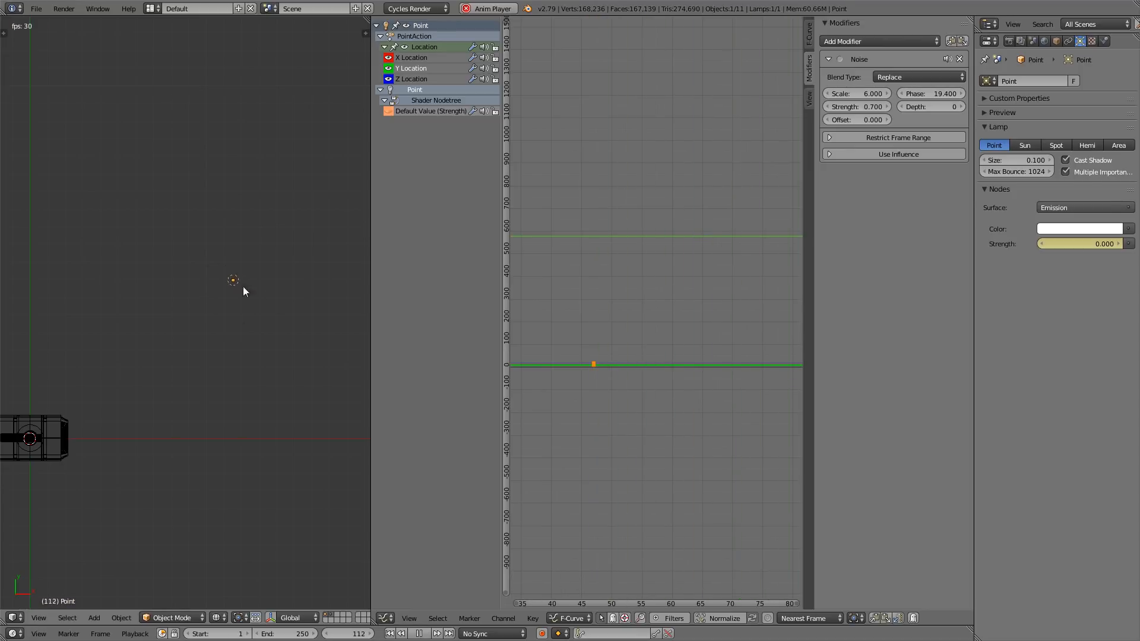
key(Escape)
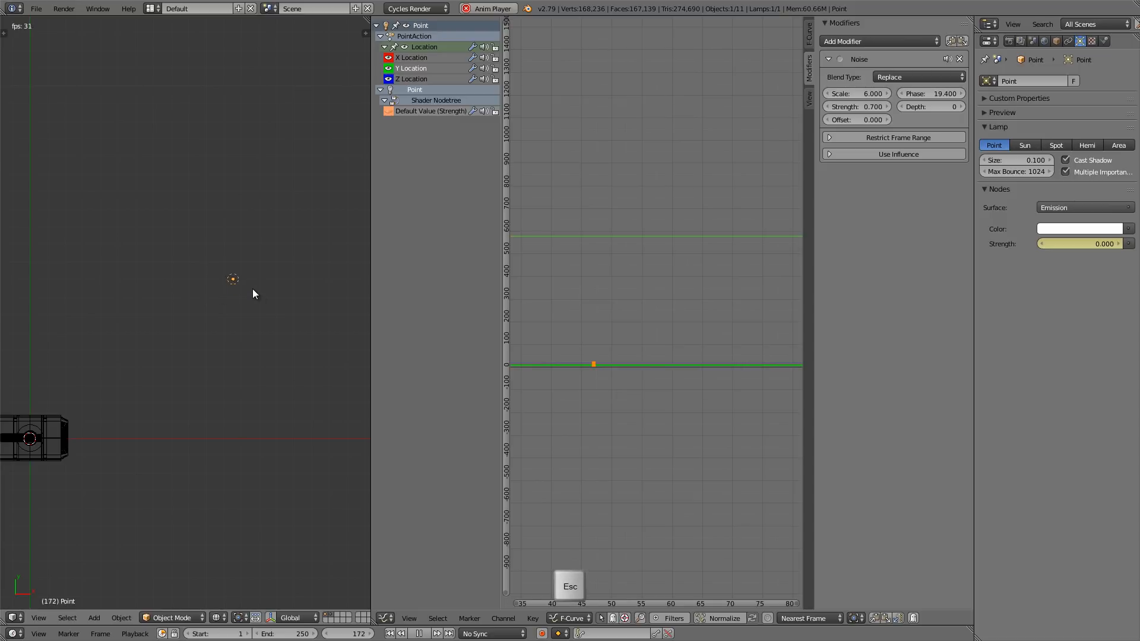
Paste the noise modifier onto the Z Location curve with phase 21.5 and preview the lamp's motion from an angled view
click(424, 79)
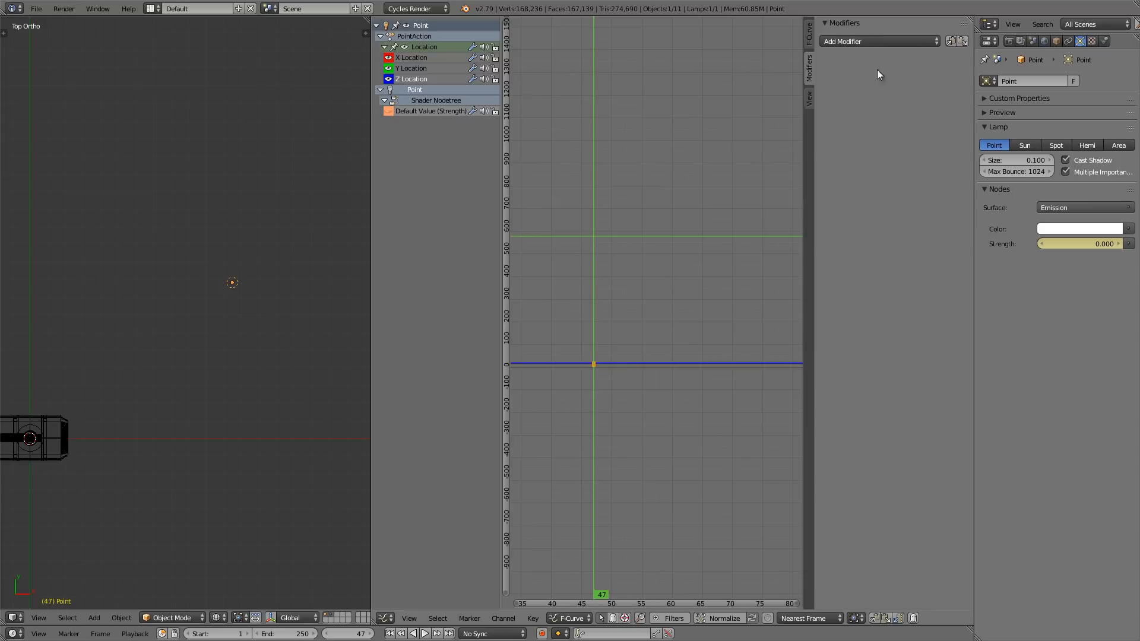
click(962, 42)
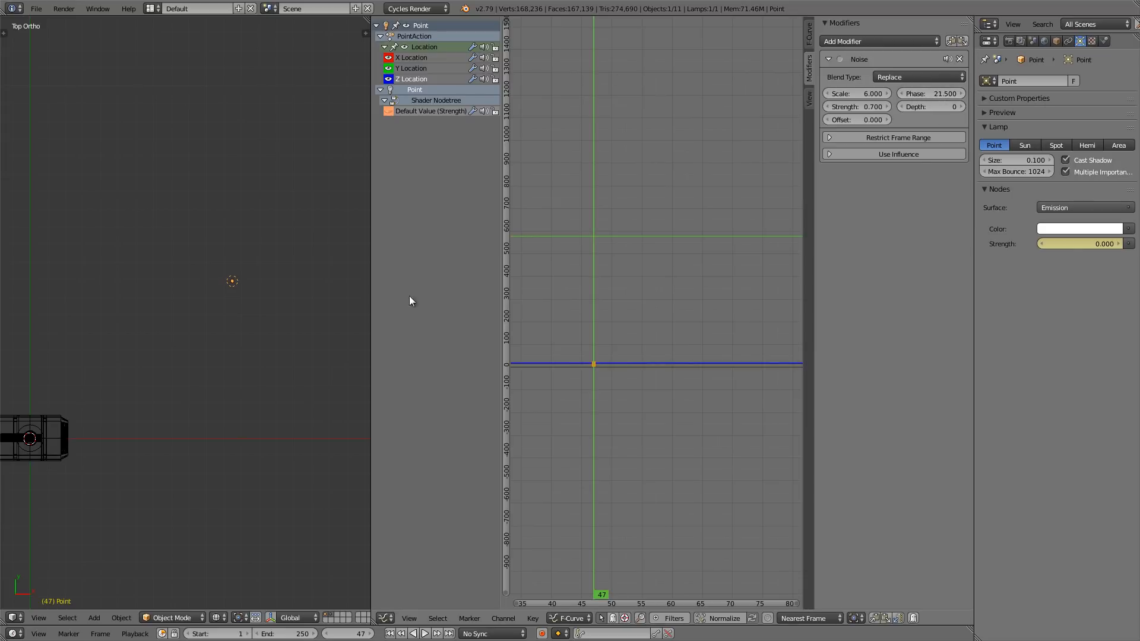
key(alt+a)
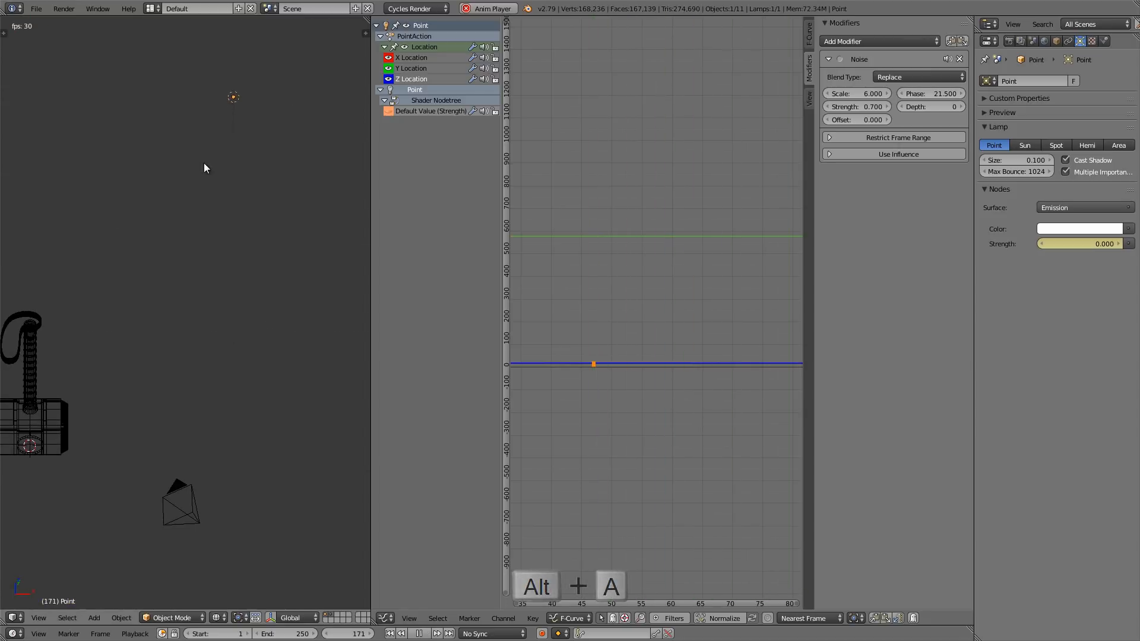
key(Escape)
scroll(204, 163, down, 2)
shift+middle_drag(216, 215, 289, 204)
middle_drag(292, 201, 319, 168)
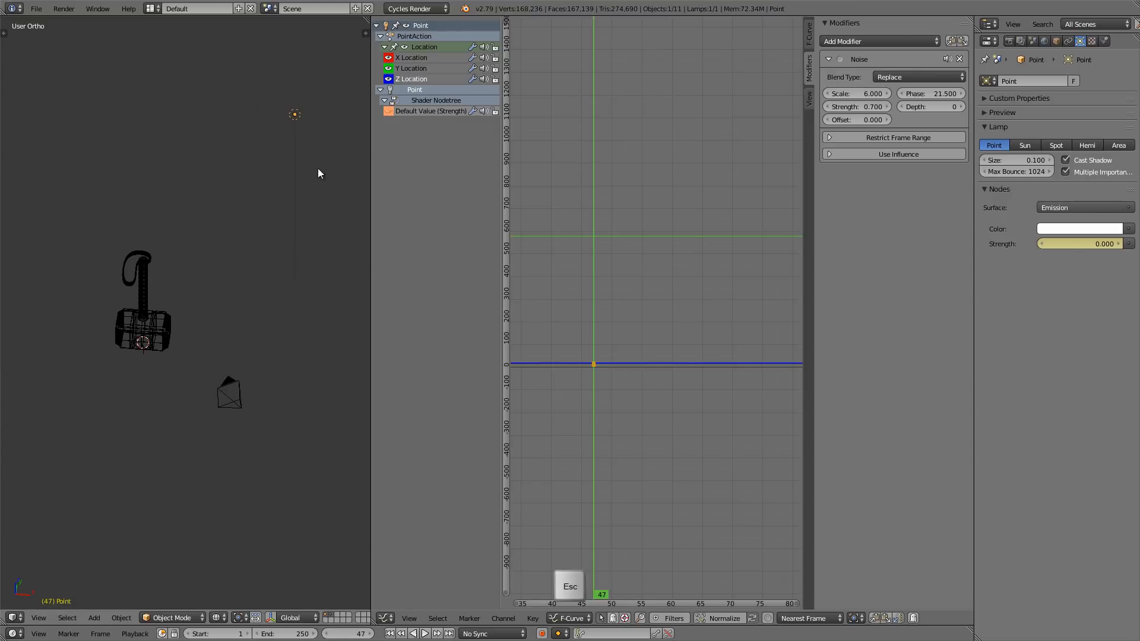
Unhide the Default Value (Strength) curve and preview the animation in the rendered camera view
click(387, 112)
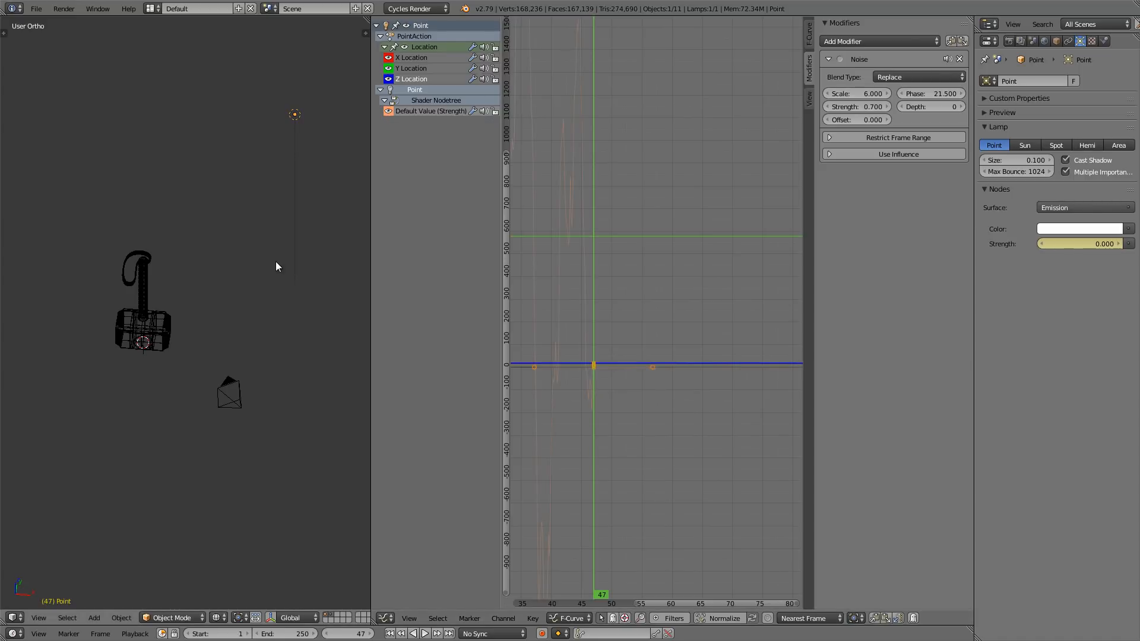
key(KP_0)
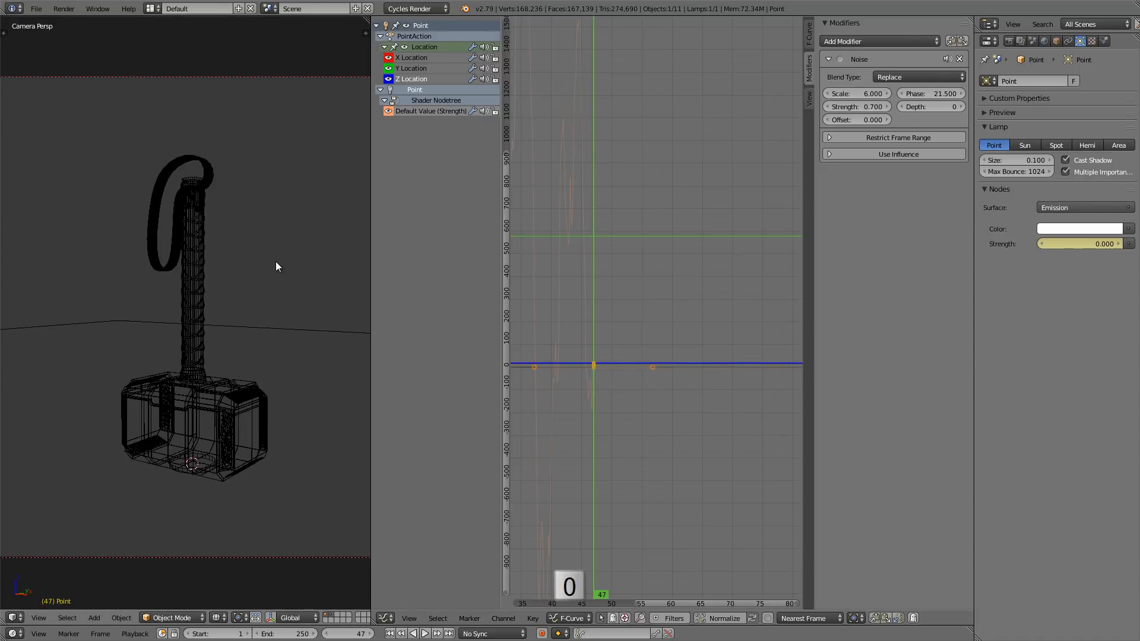
scroll(250, 310, down, 1)
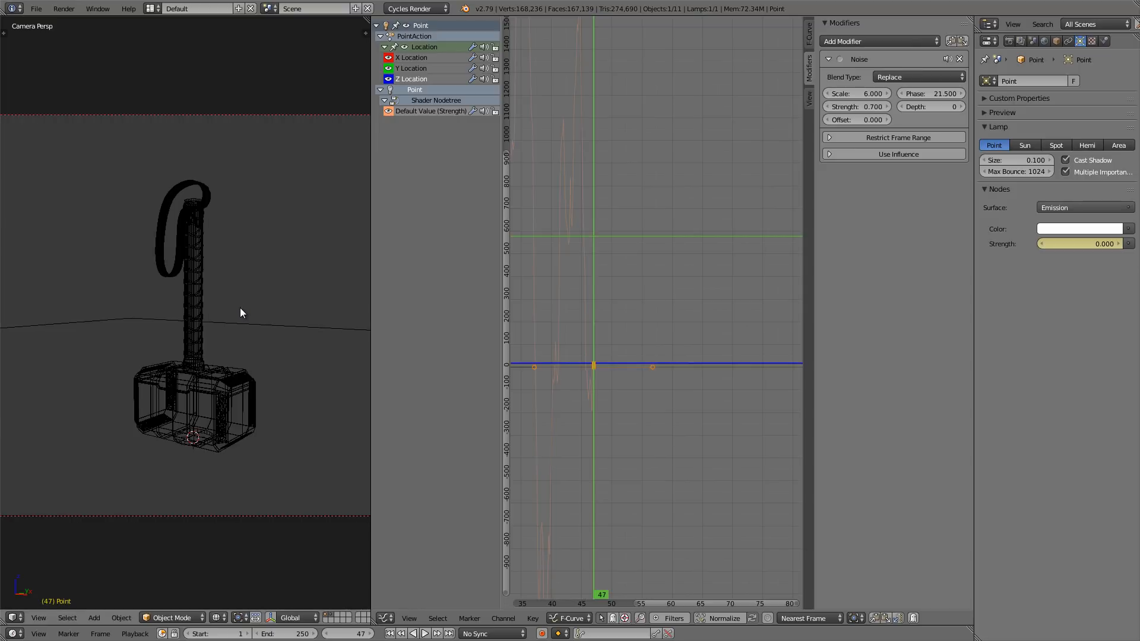
key(shift+z)
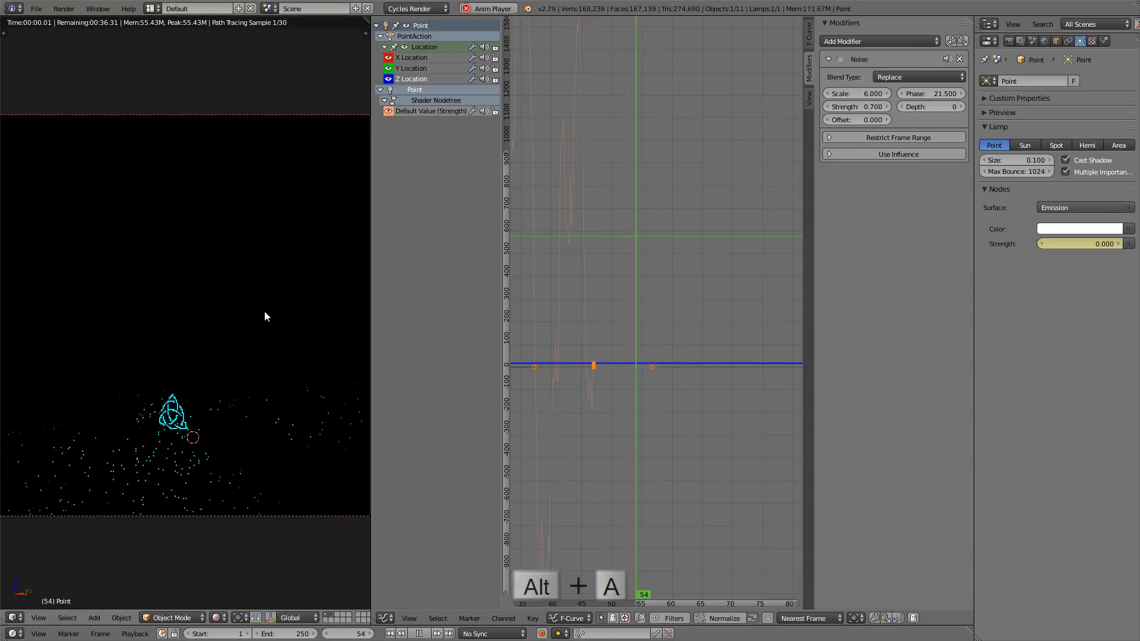
key(Escape)
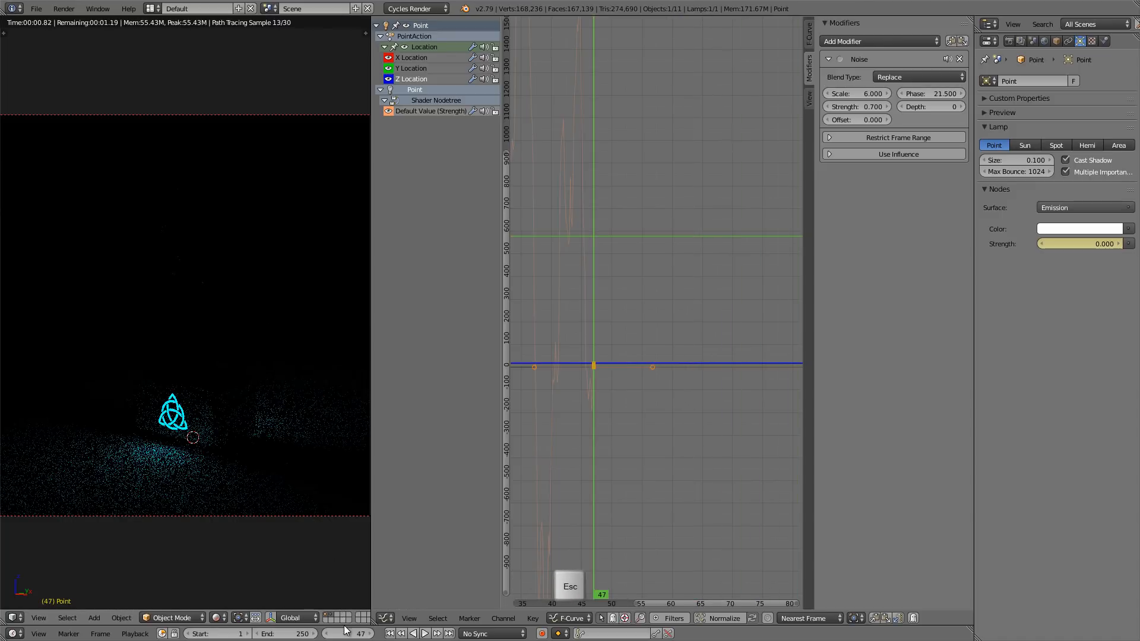
Return to frame 1 and play the rendered animation through the lightning flash, then stop playback
key(shift+Left)
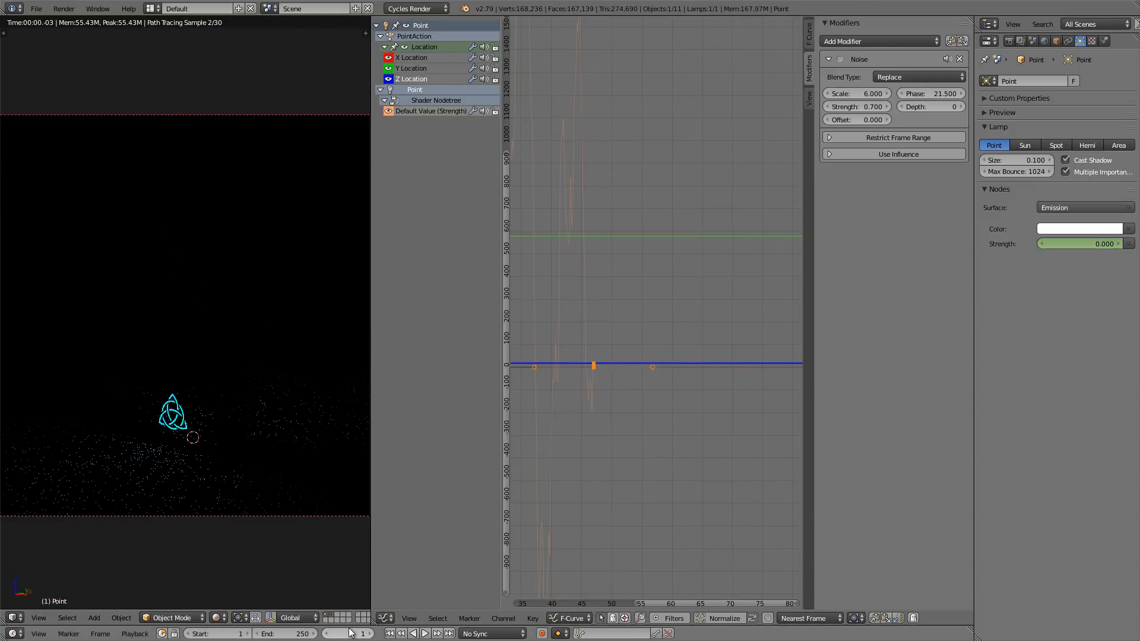
key(alt+a)
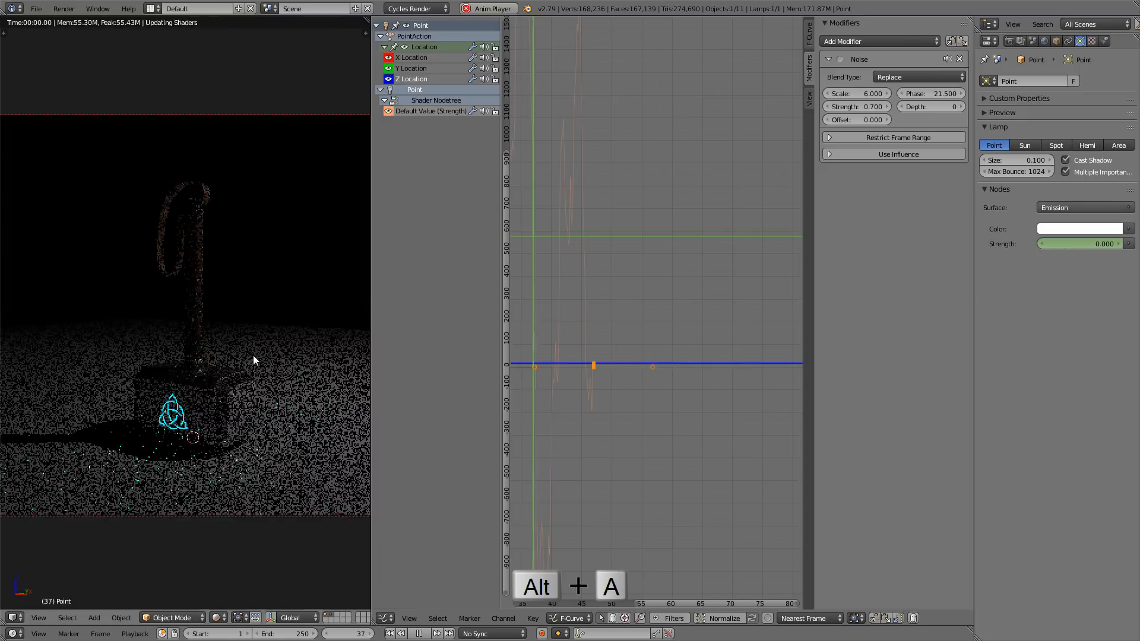
key(Escape)
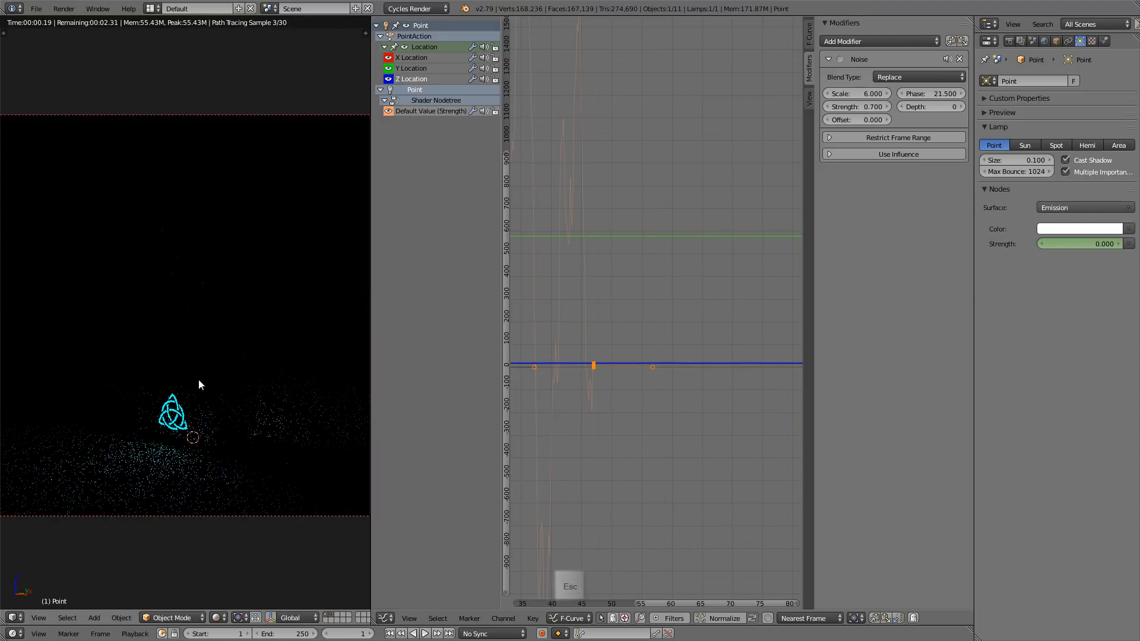